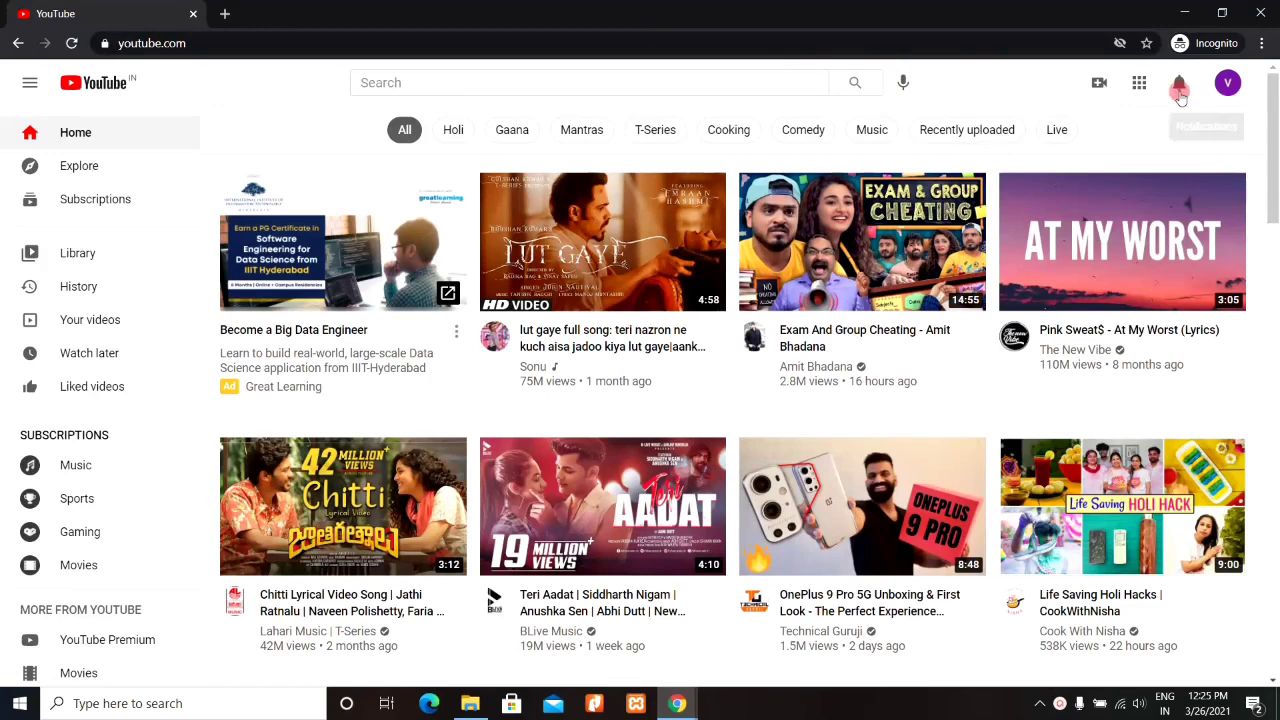
Open your own YouTube channel page and go to its channel customization in YouTube Studio.
left_click(1227, 92)
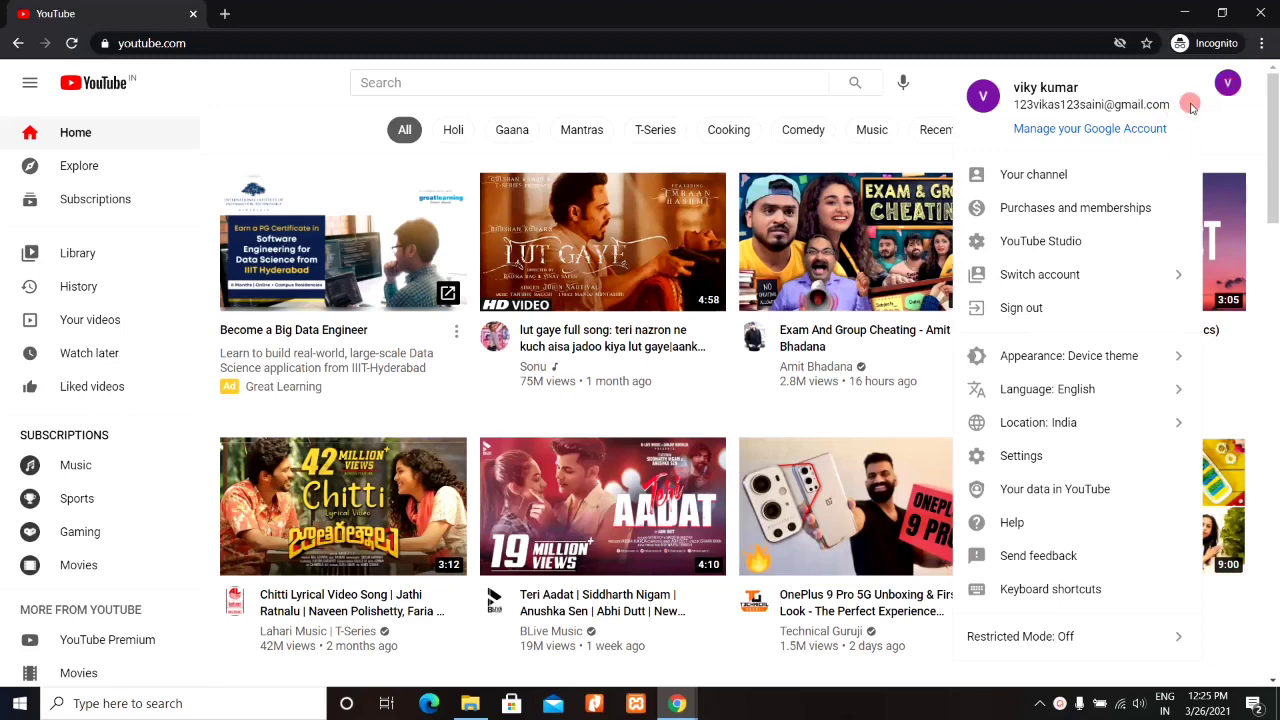
left_click(1049, 178)
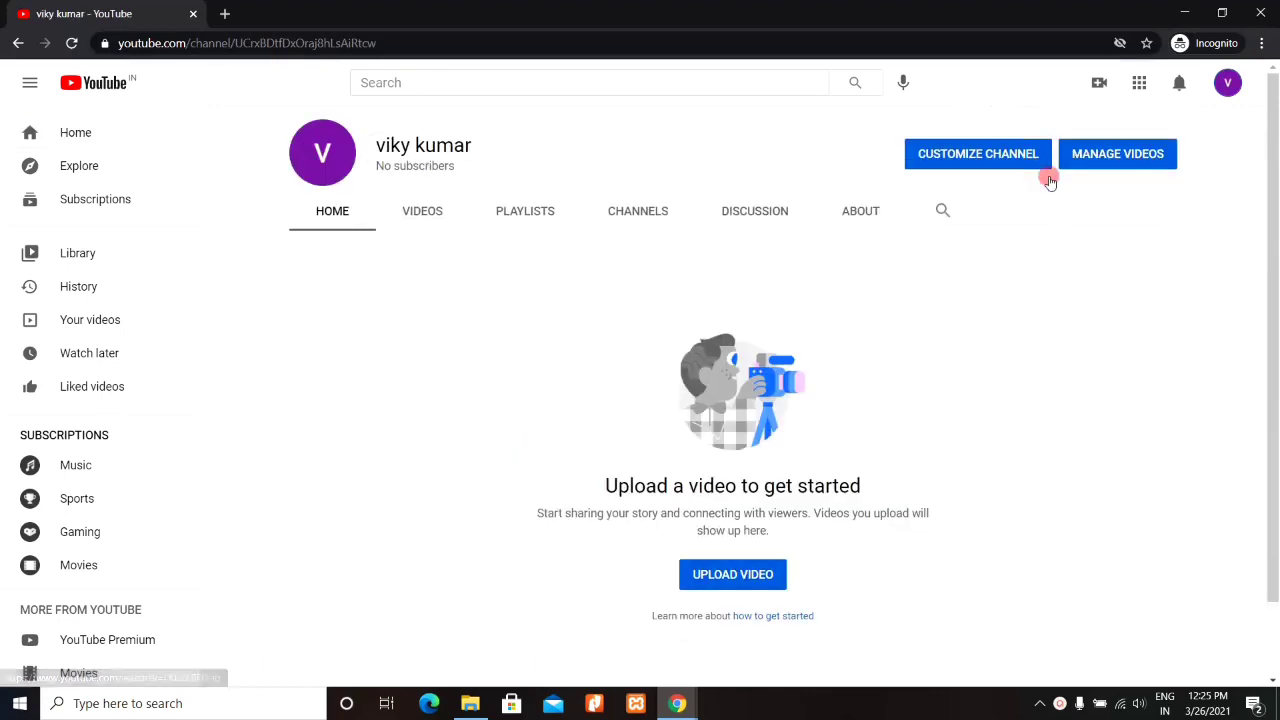
left_click(983, 158)
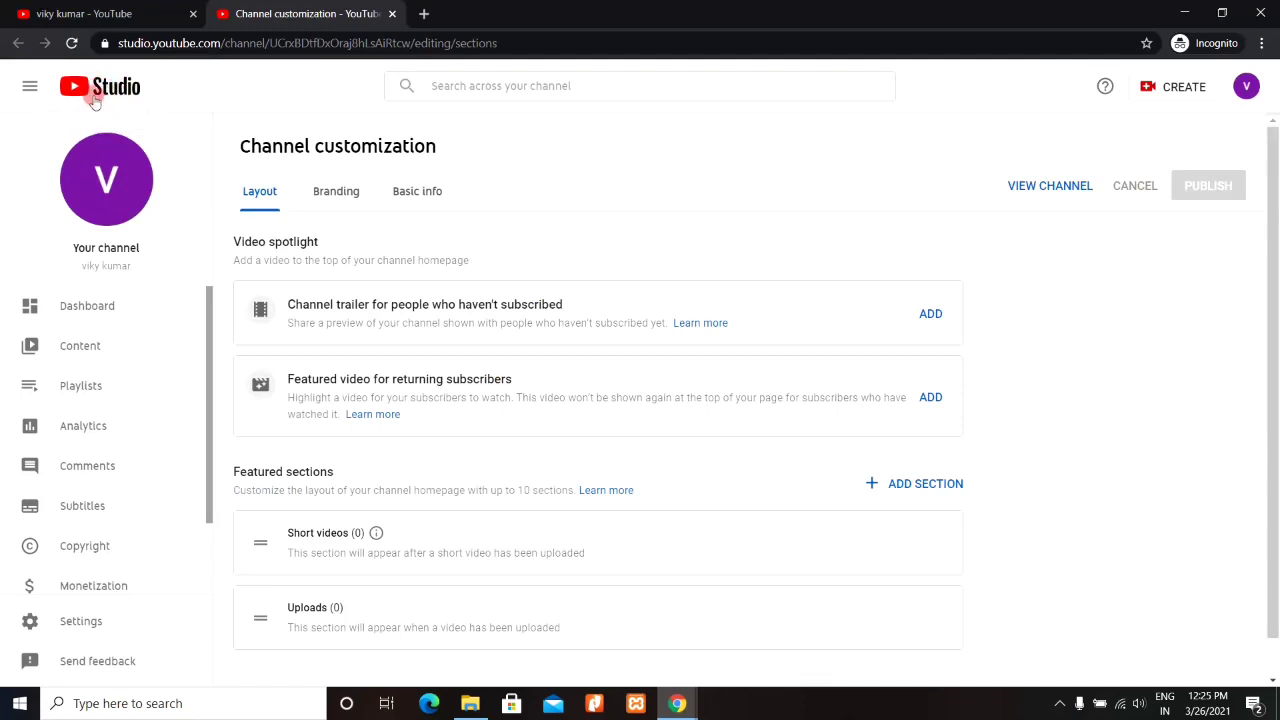
left_click(117, 90)
Upload the "dummy video" file from the Documents folder path ActivePresenter, Untitled2, Video as a new channel video.
left_click(1165, 93)
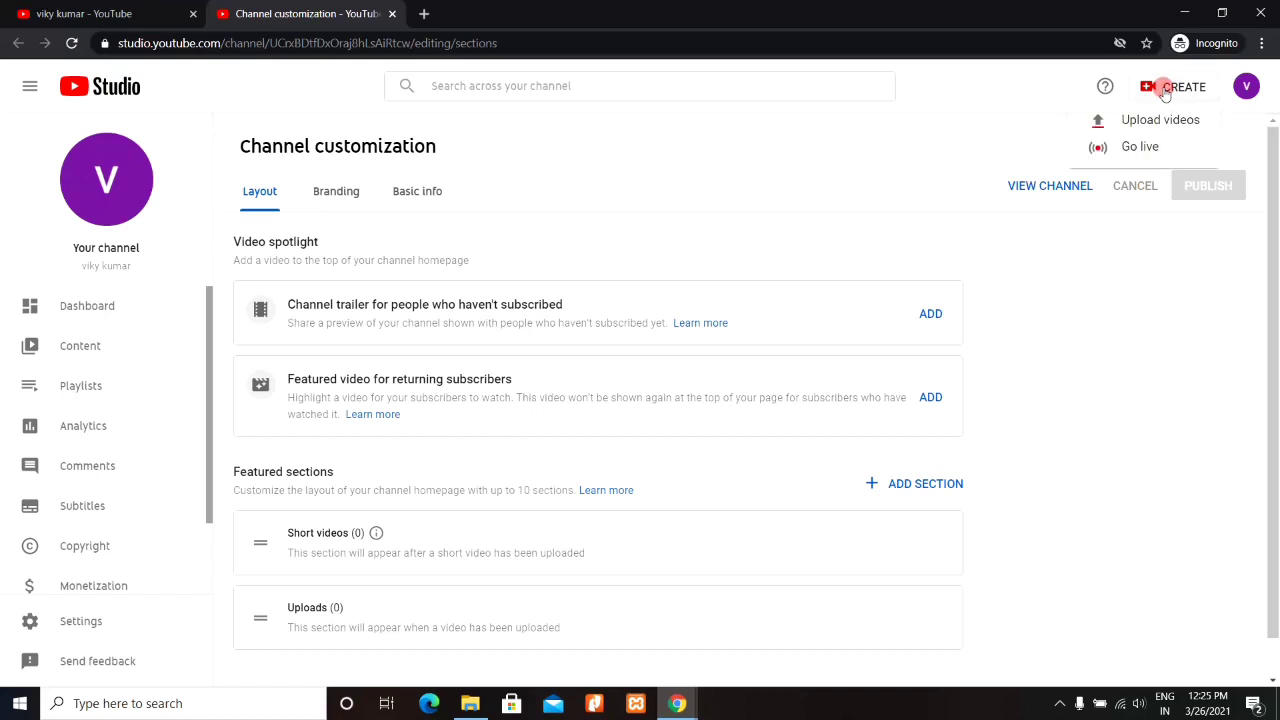
left_click(1172, 122)
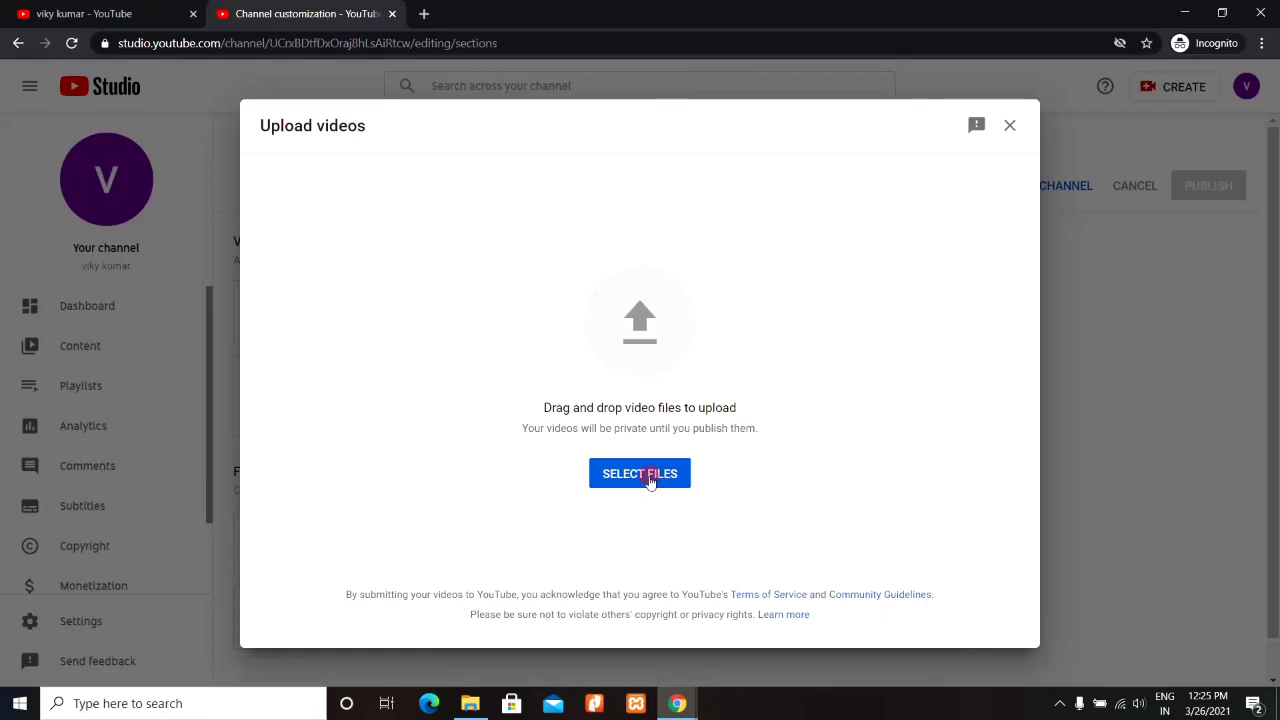
left_click(649, 480)
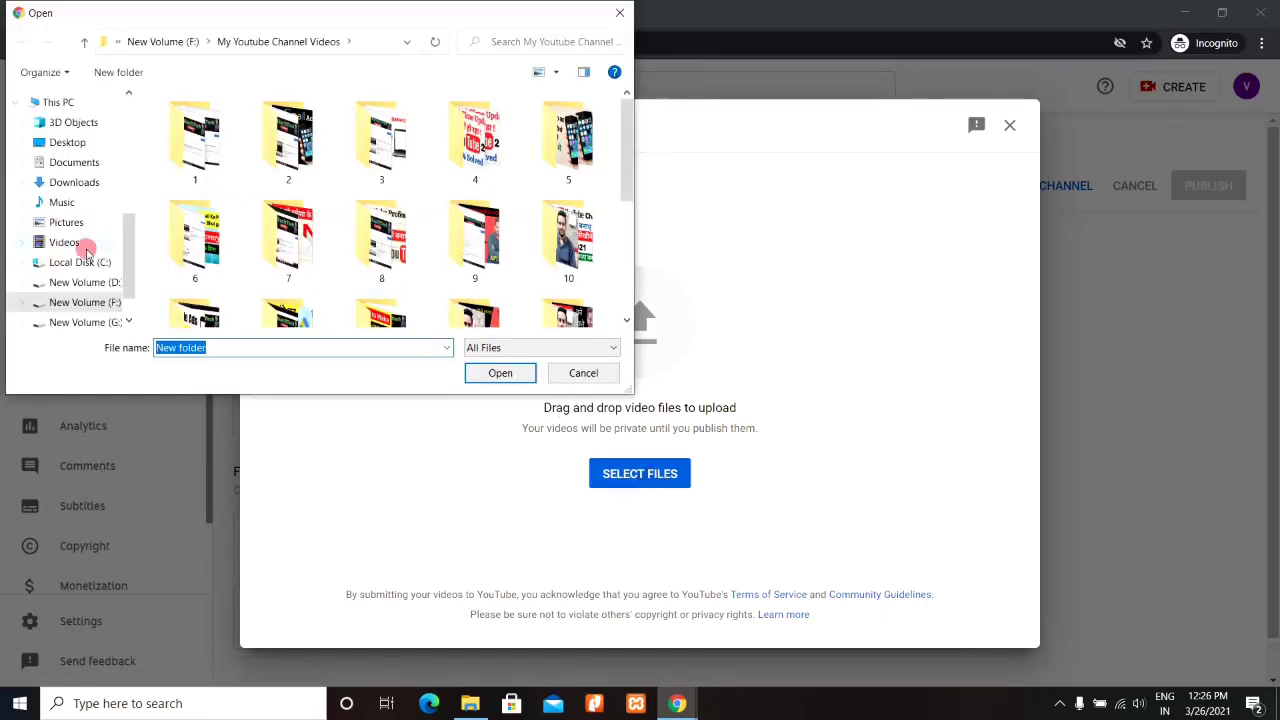
left_click(68, 146)
left_click(66, 167)
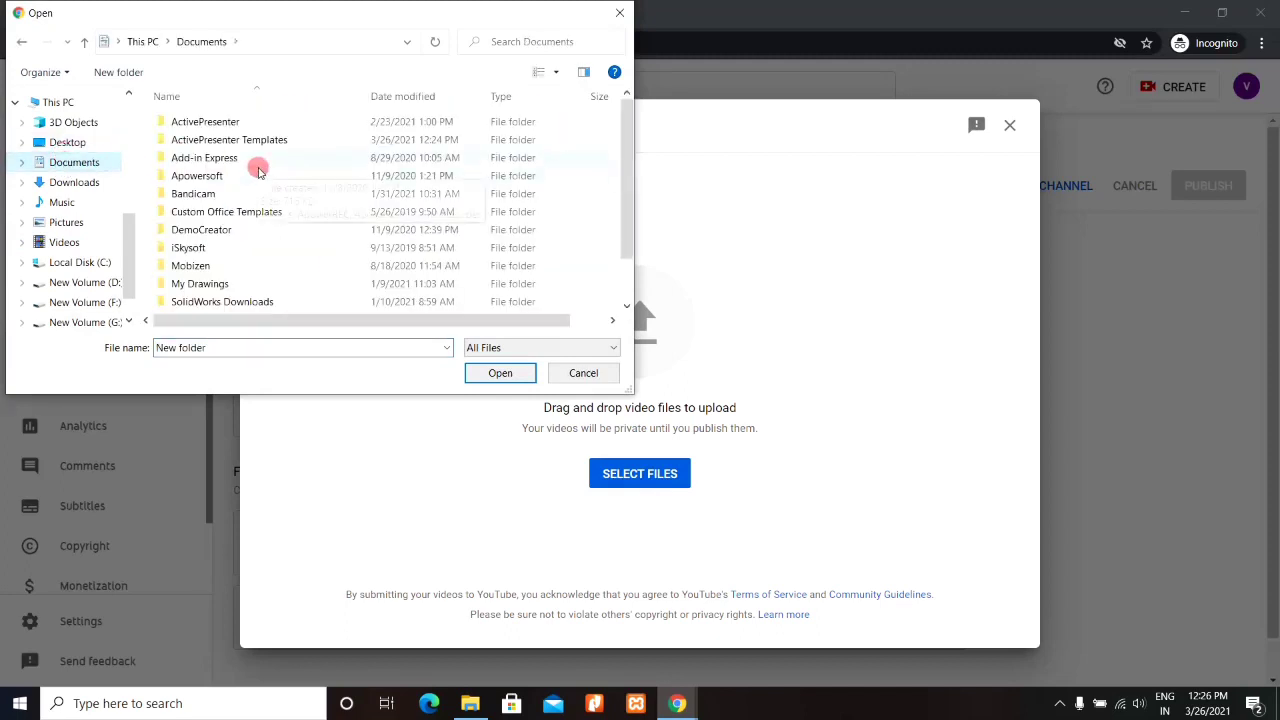
double_click(272, 122)
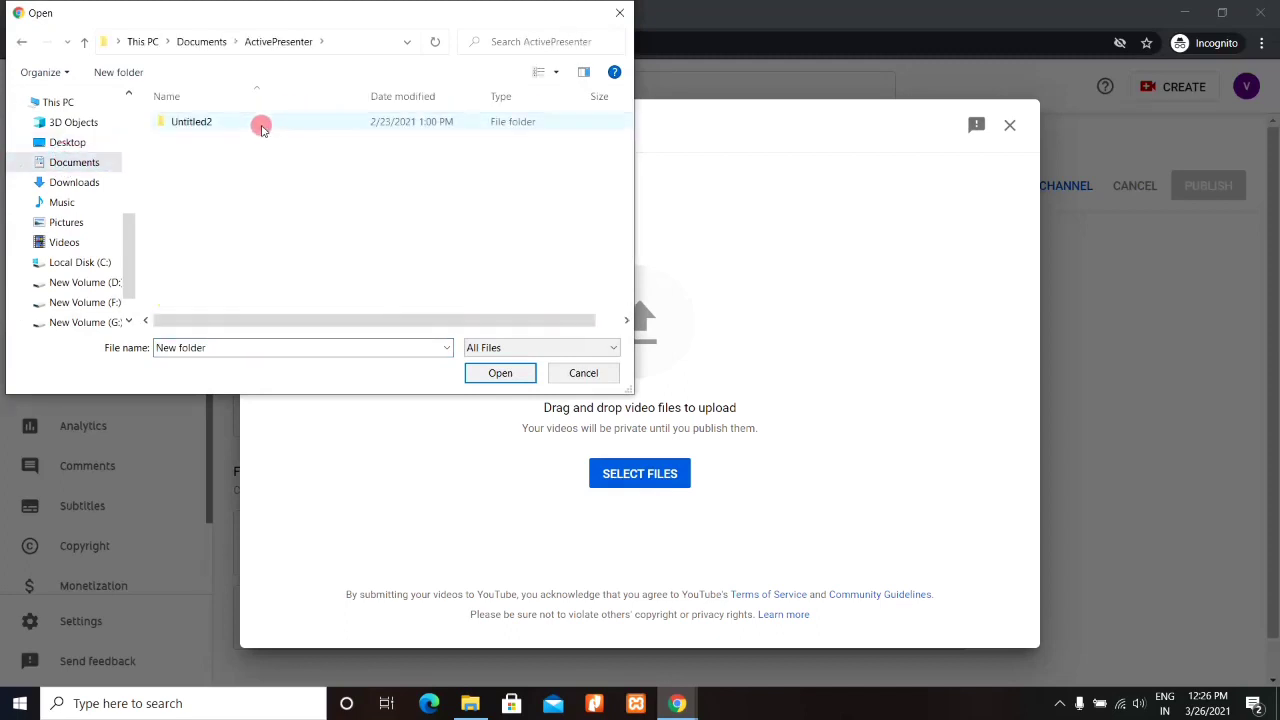
double_click(274, 126)
left_click(242, 132)
double_click(242, 132)
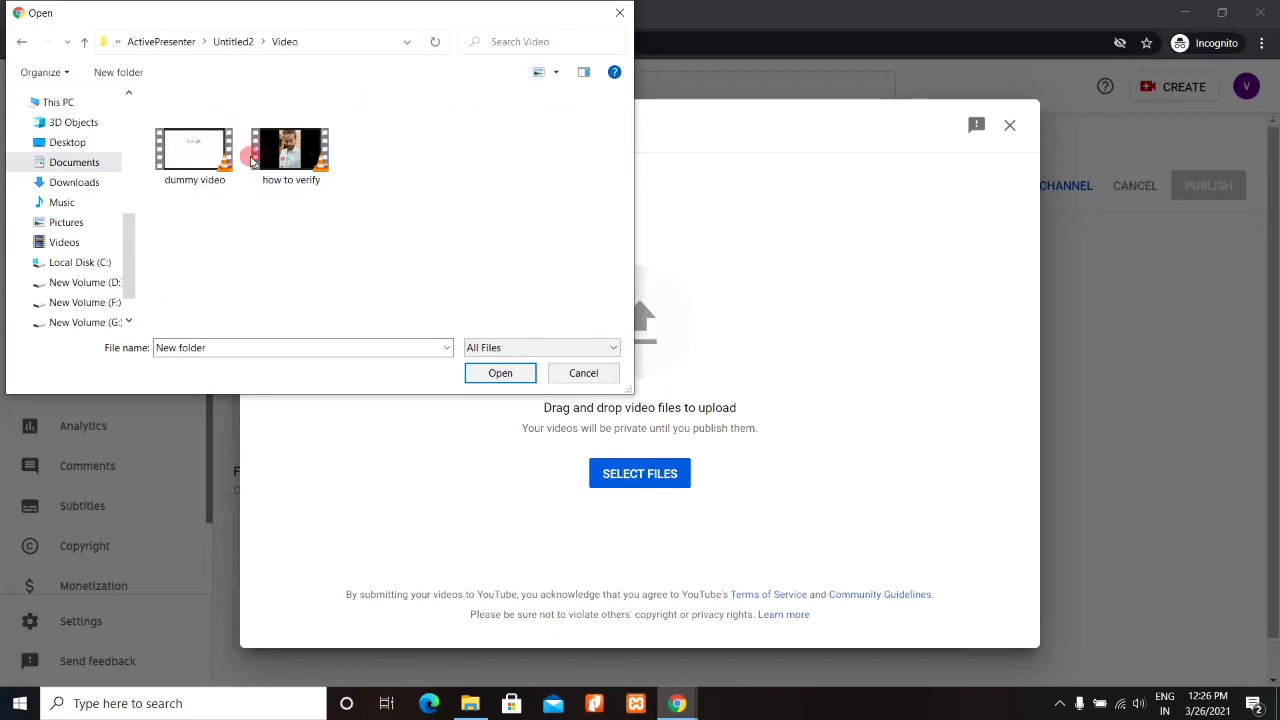
double_click(190, 160)
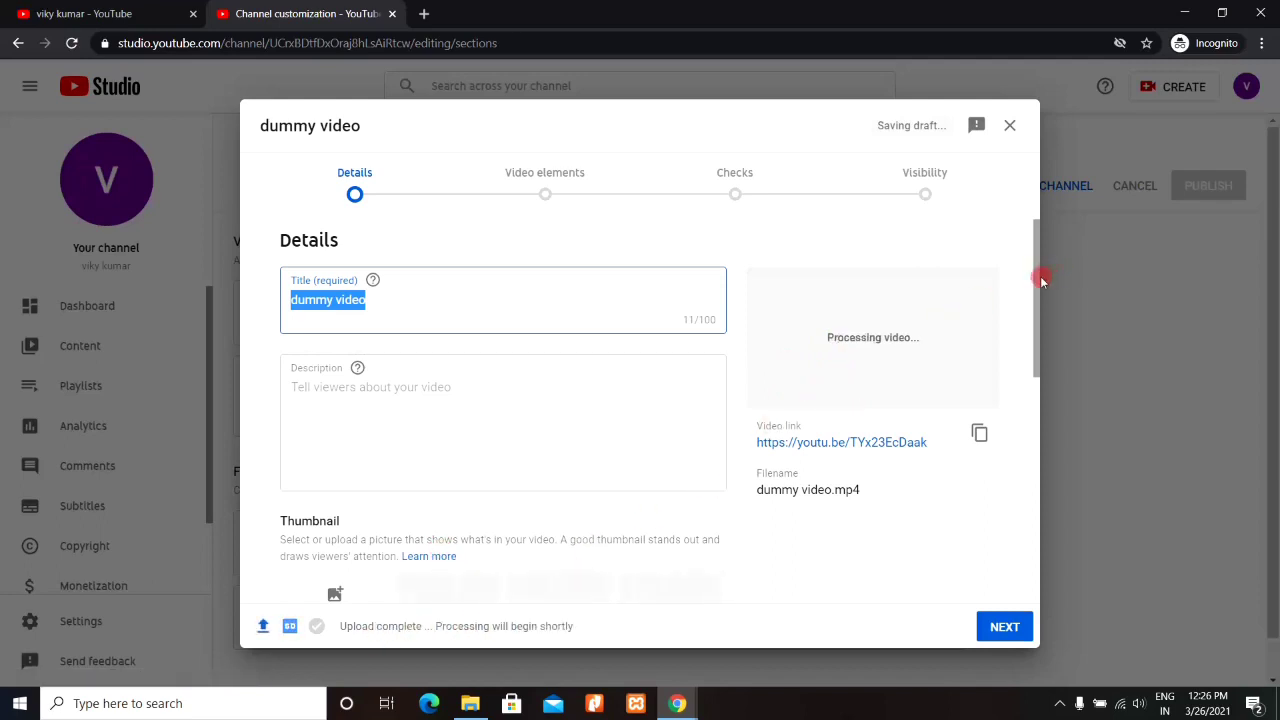
Replace the video's title with "how to set youtube banner |".
mouse_move(1043, 277)
left_mouse_down()
mouse_move(1037, 354)
mouse_move(1043, 257)
left_mouse_up()
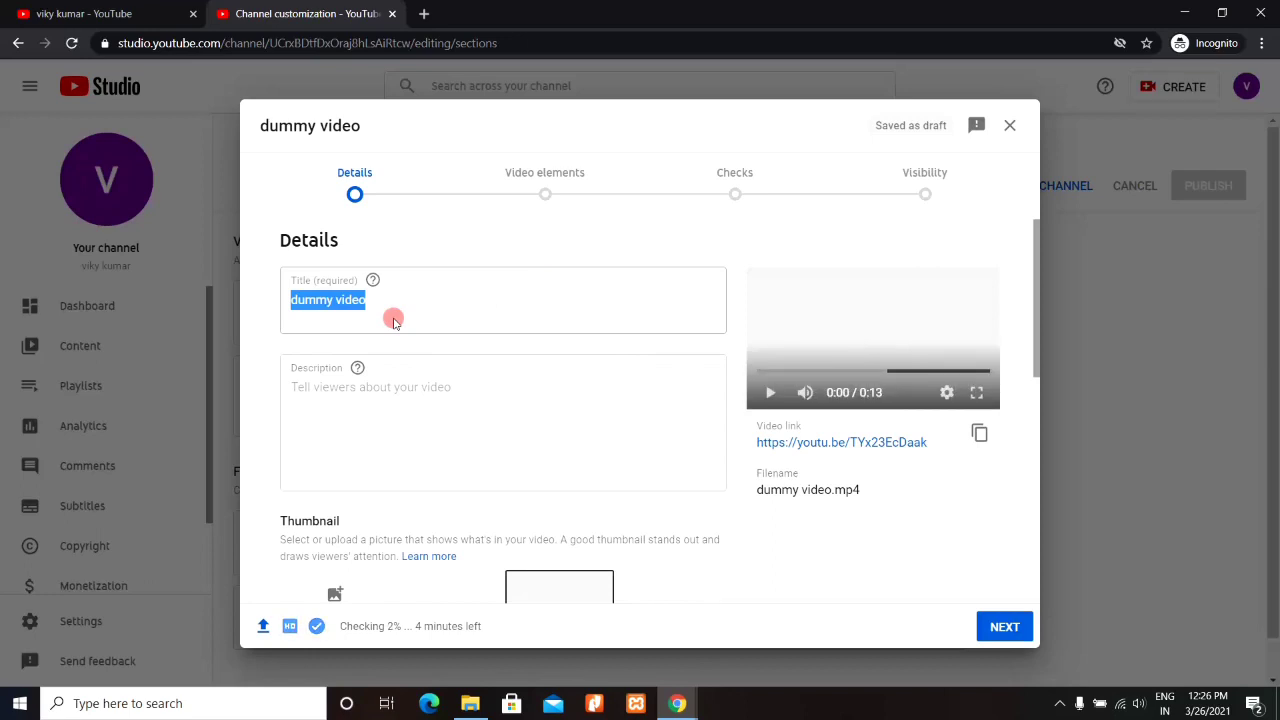
left_click(366, 300)
key("BackSpace")
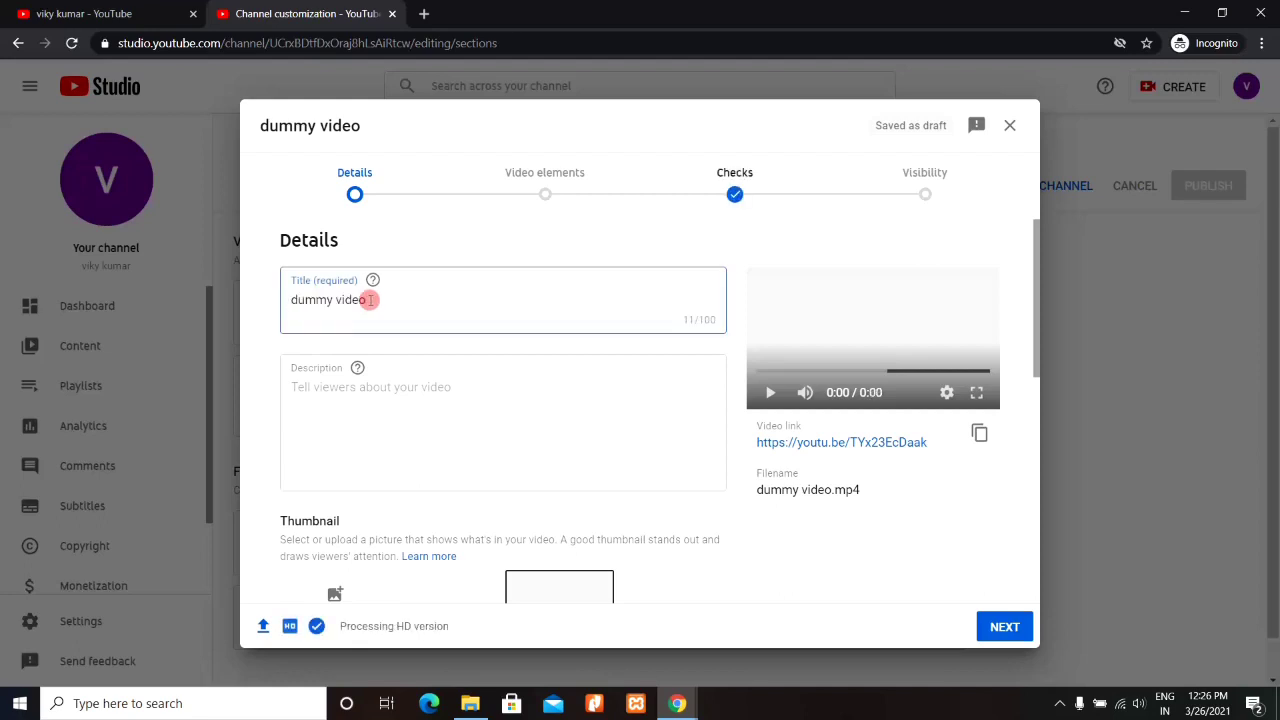
key("BackSpace")
key("BackSpace")
key("BackSpace")
key("BackSpace")
key("BackSpace")
key("BackSpace")
key("BackSpace")
key("BackSpace")
key("BackSpace")
key("BackSpace")
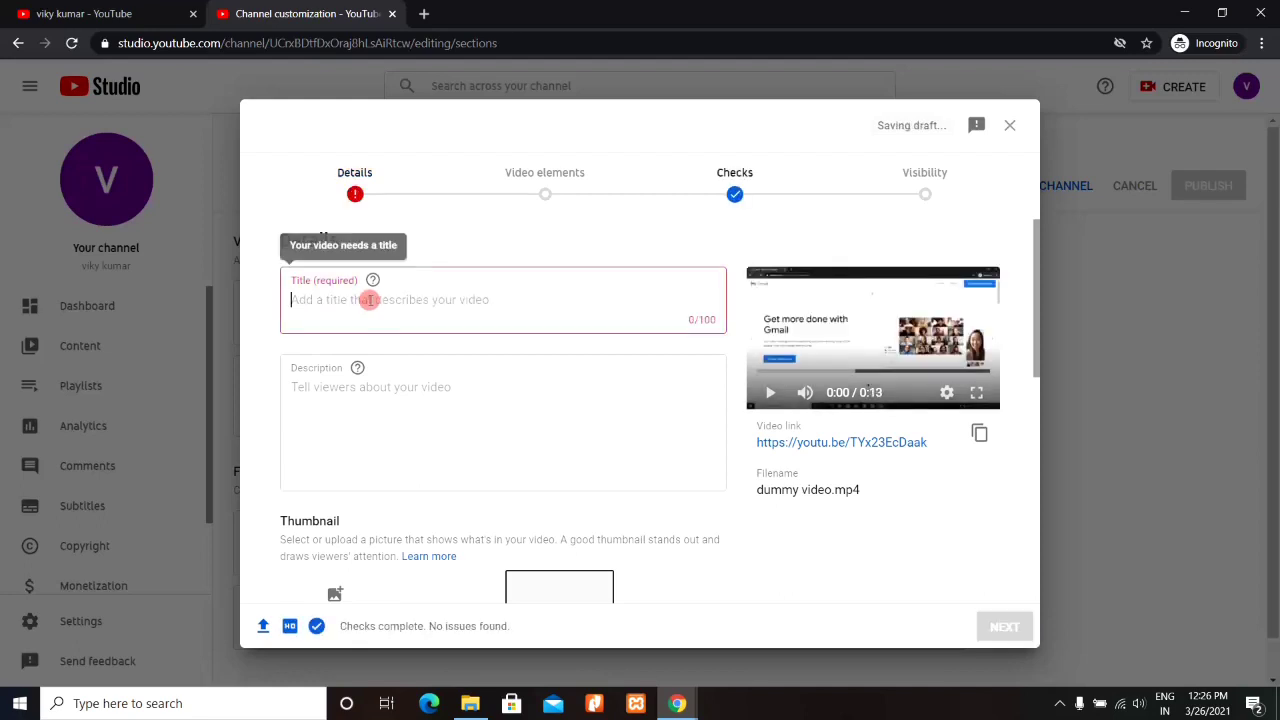
type("ho")
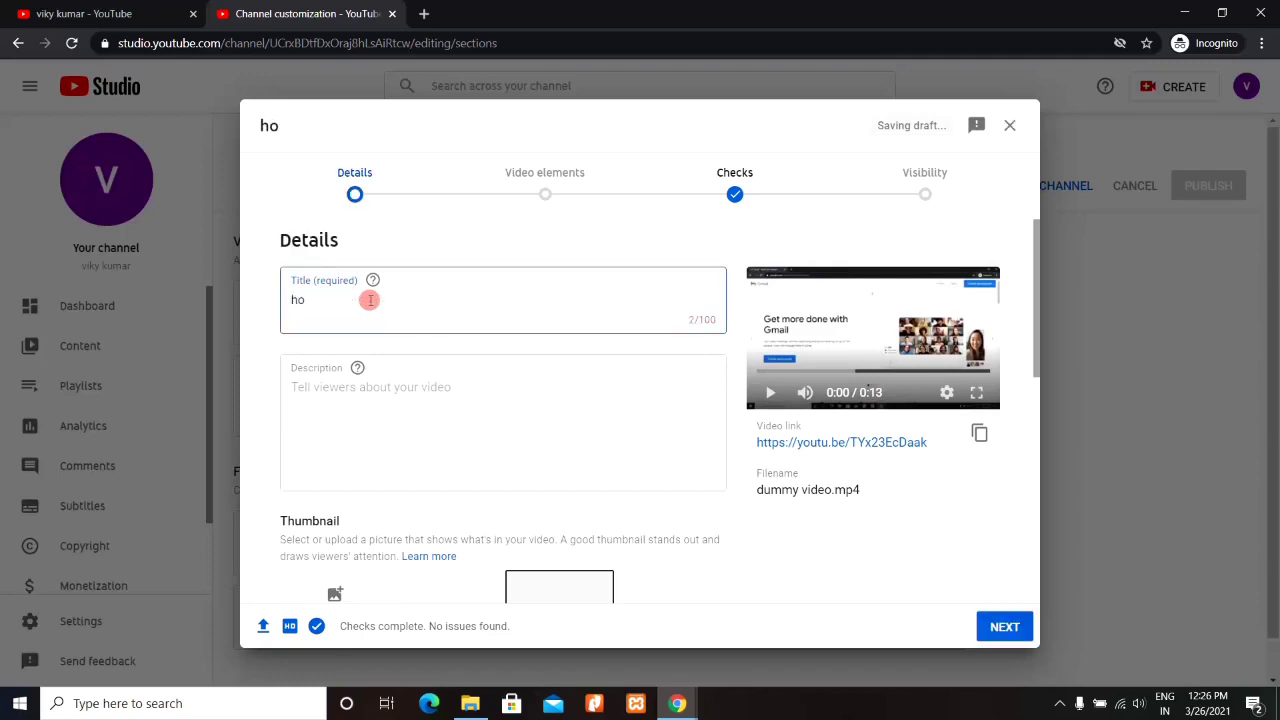
type("w to set ")
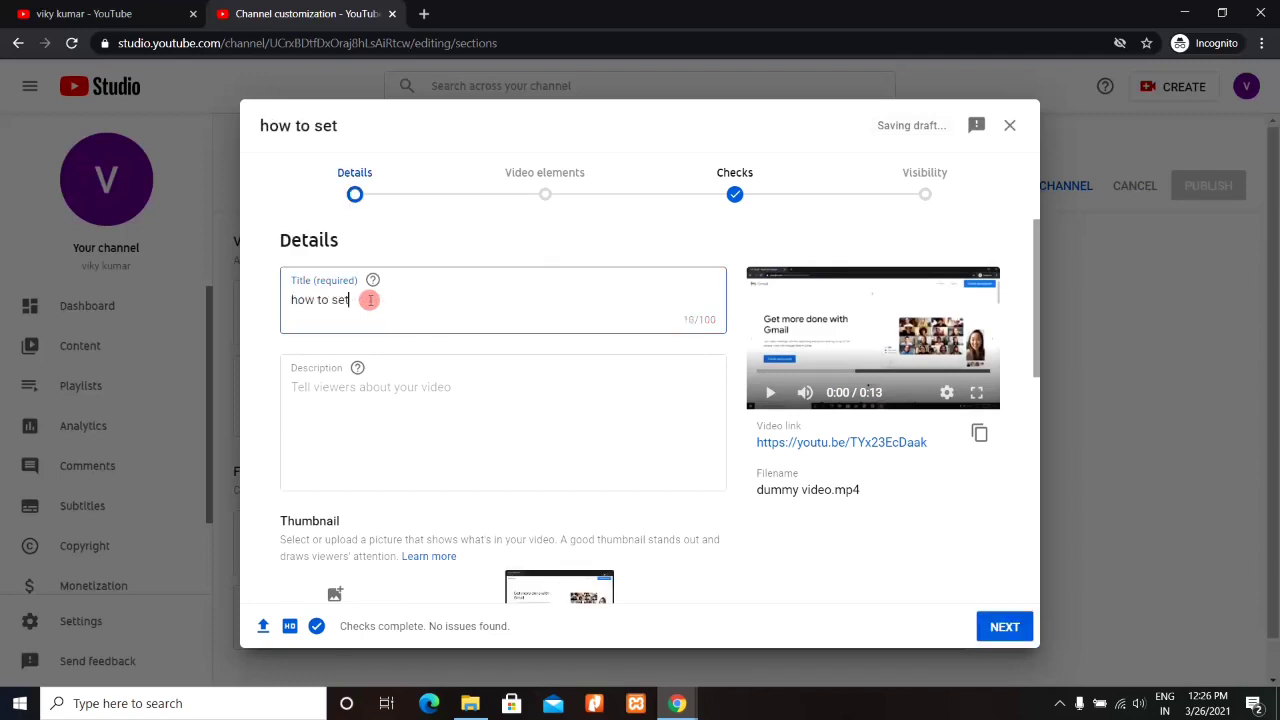
type("youtube ")
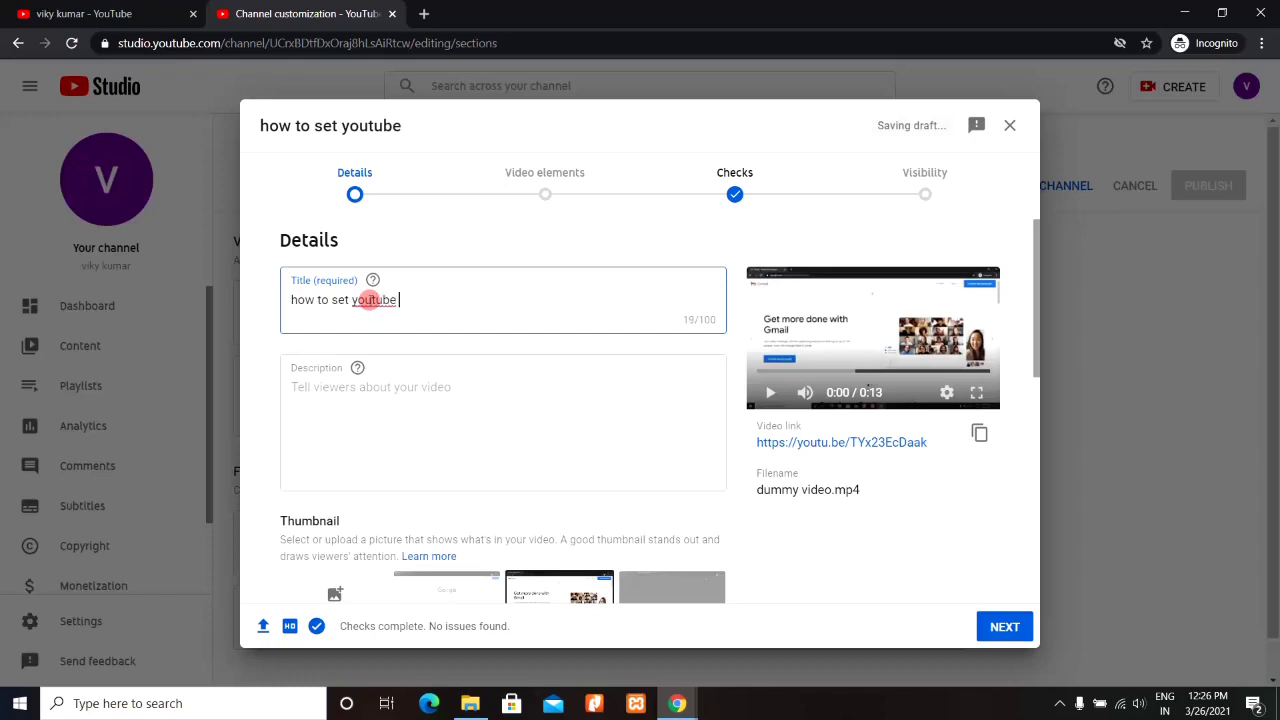
type("banner")
left_click(452, 298)
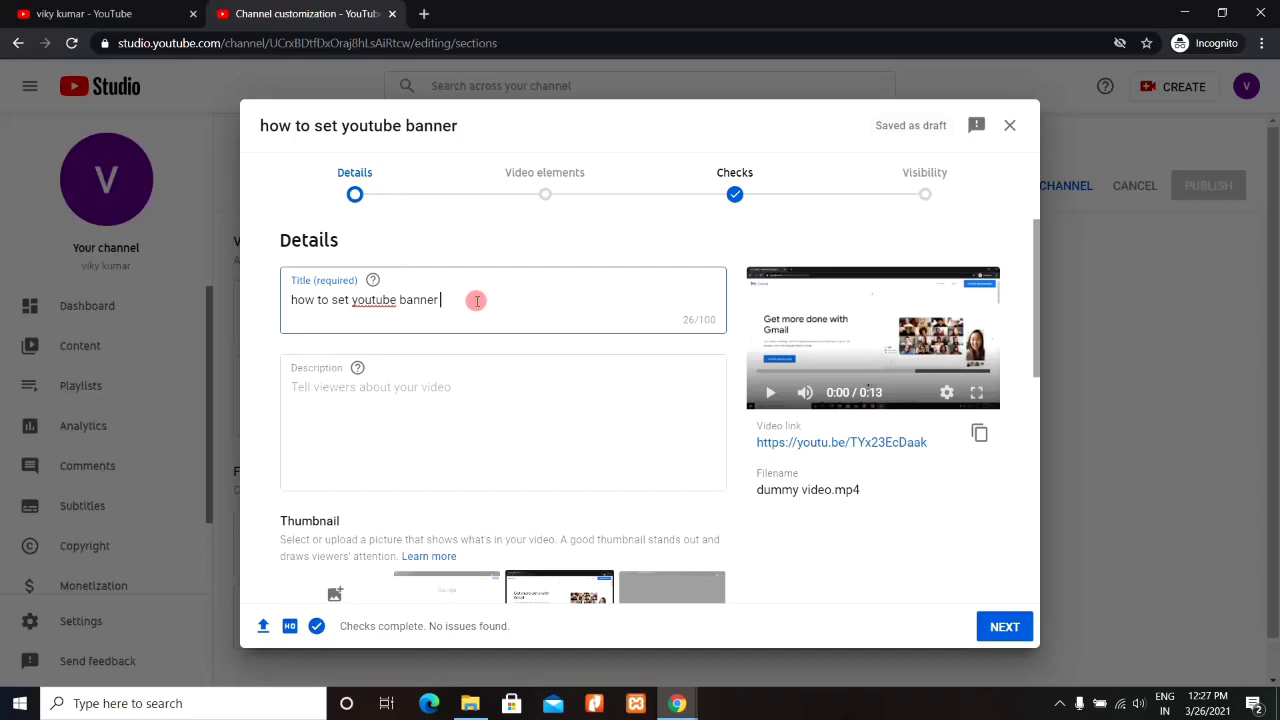
type("|")
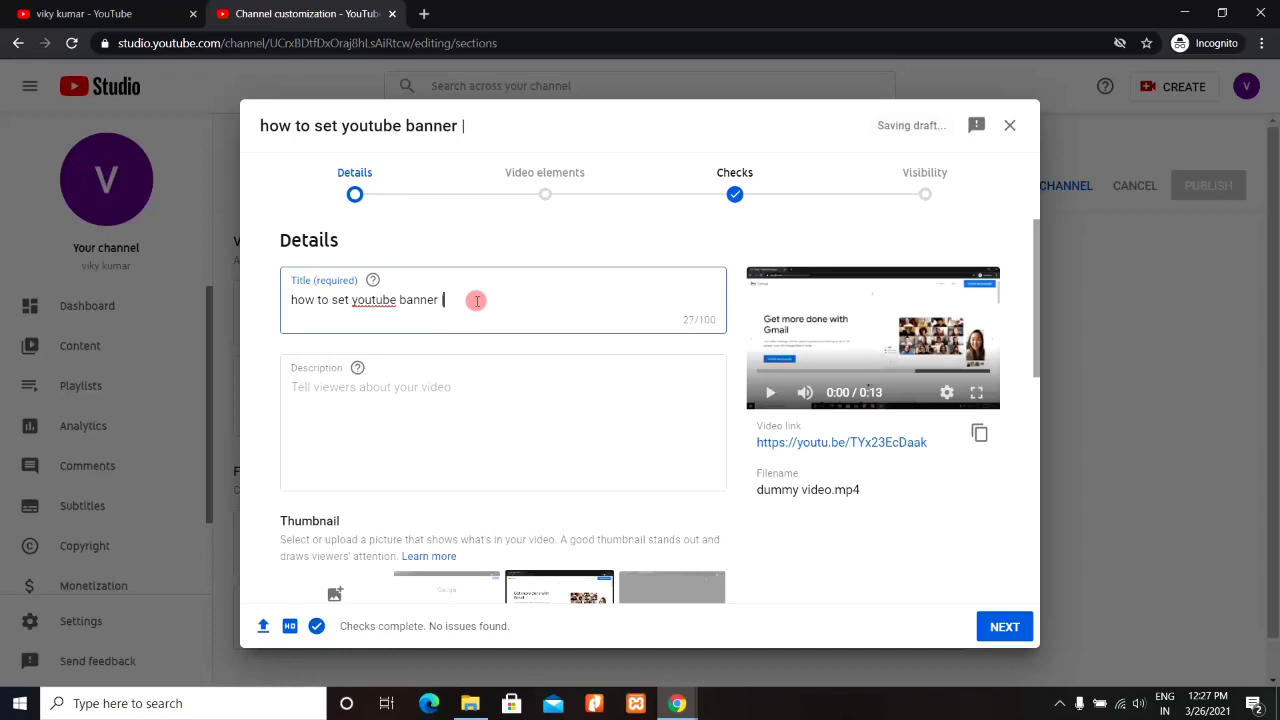
Open Google Translate in a new browser tab, reaching it through the Google apps on google.com.
left_click(425, 14)
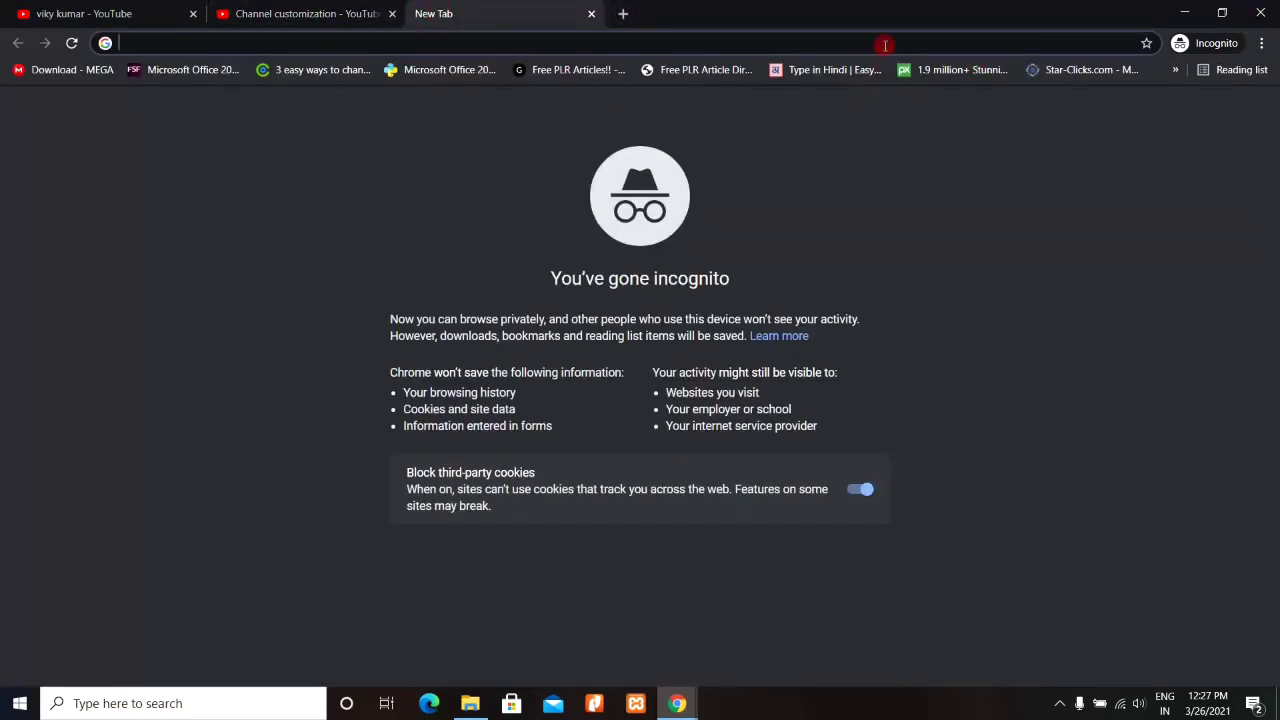
type("www")
key("Return")
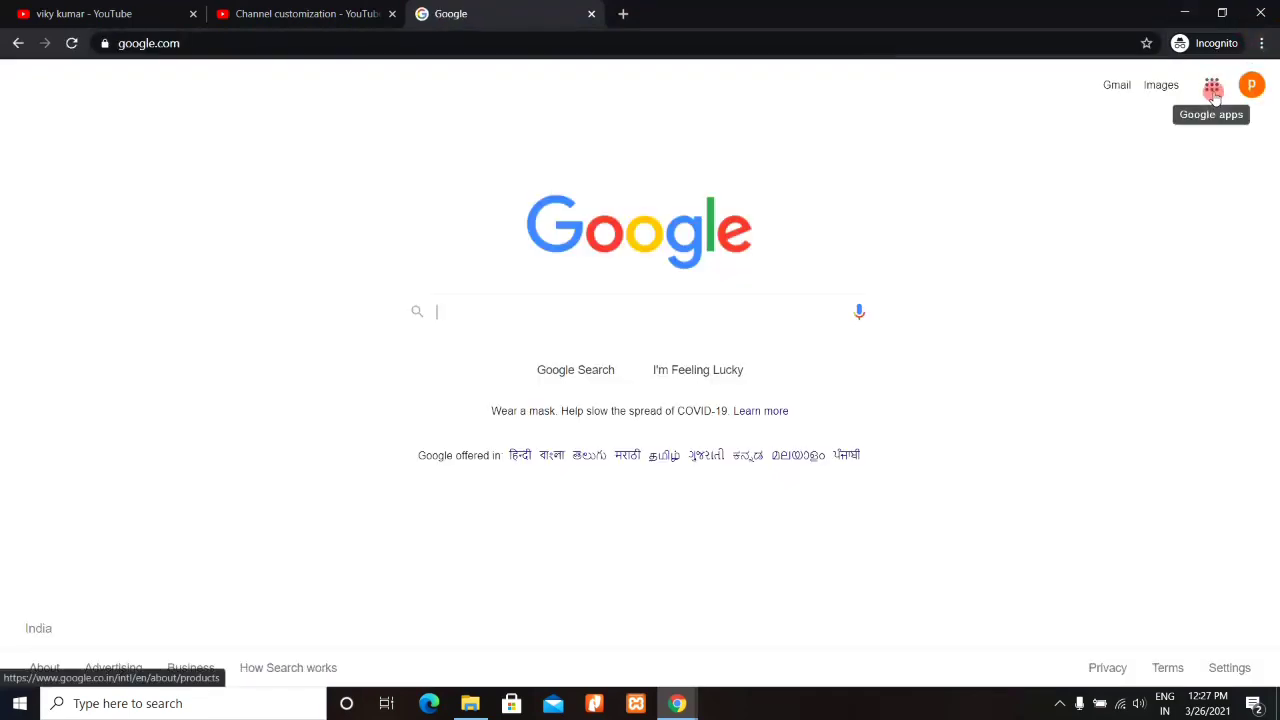
left_click(1212, 90)
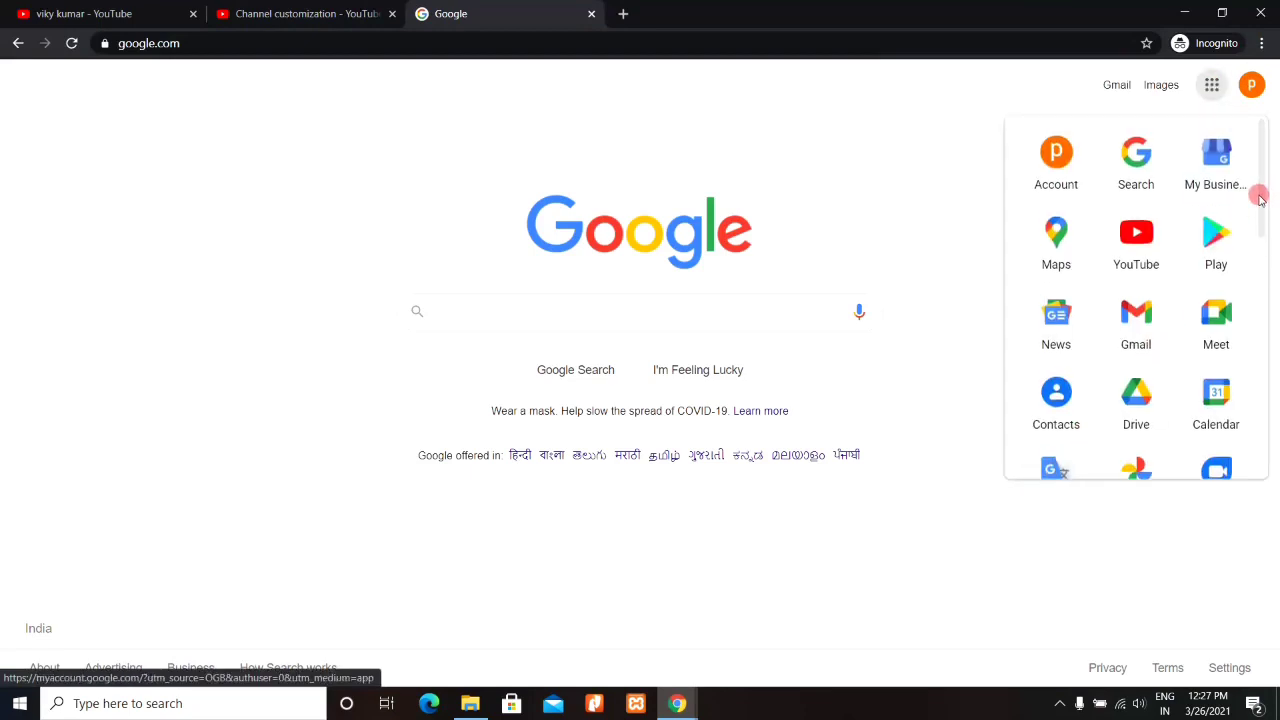
left_click_drag(1258, 194, 1262, 213)
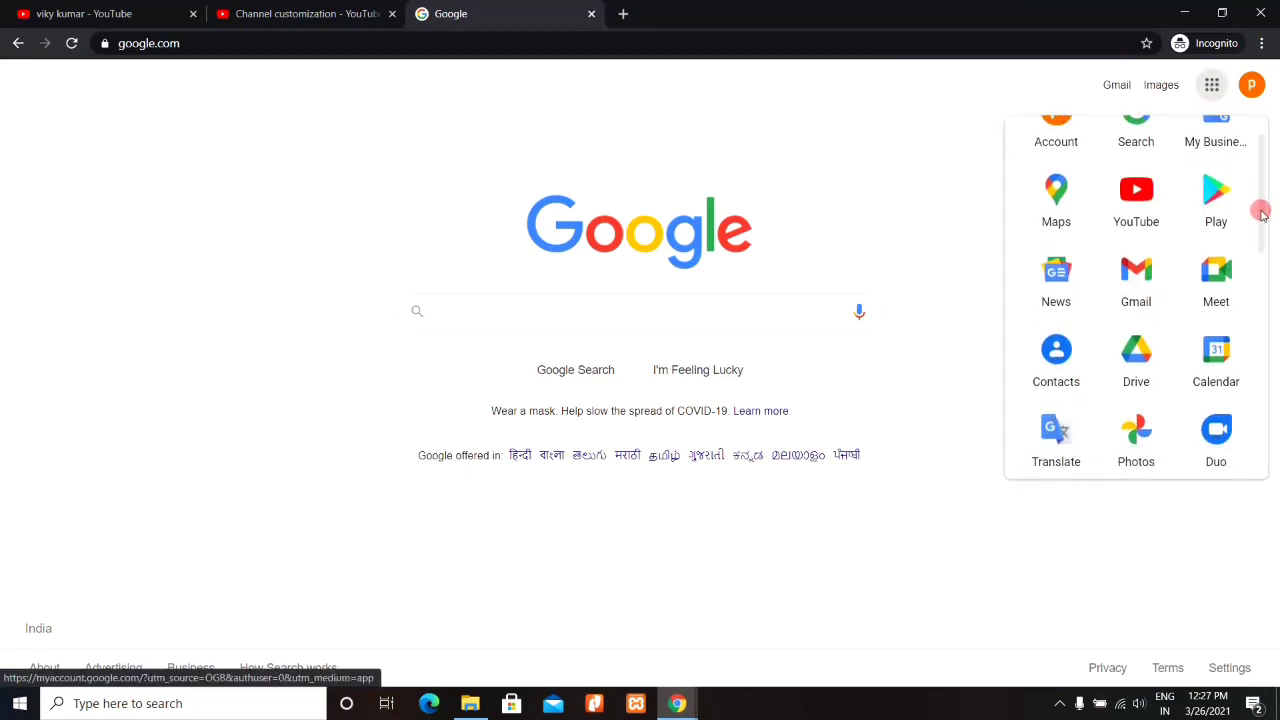
left_click(1056, 435)
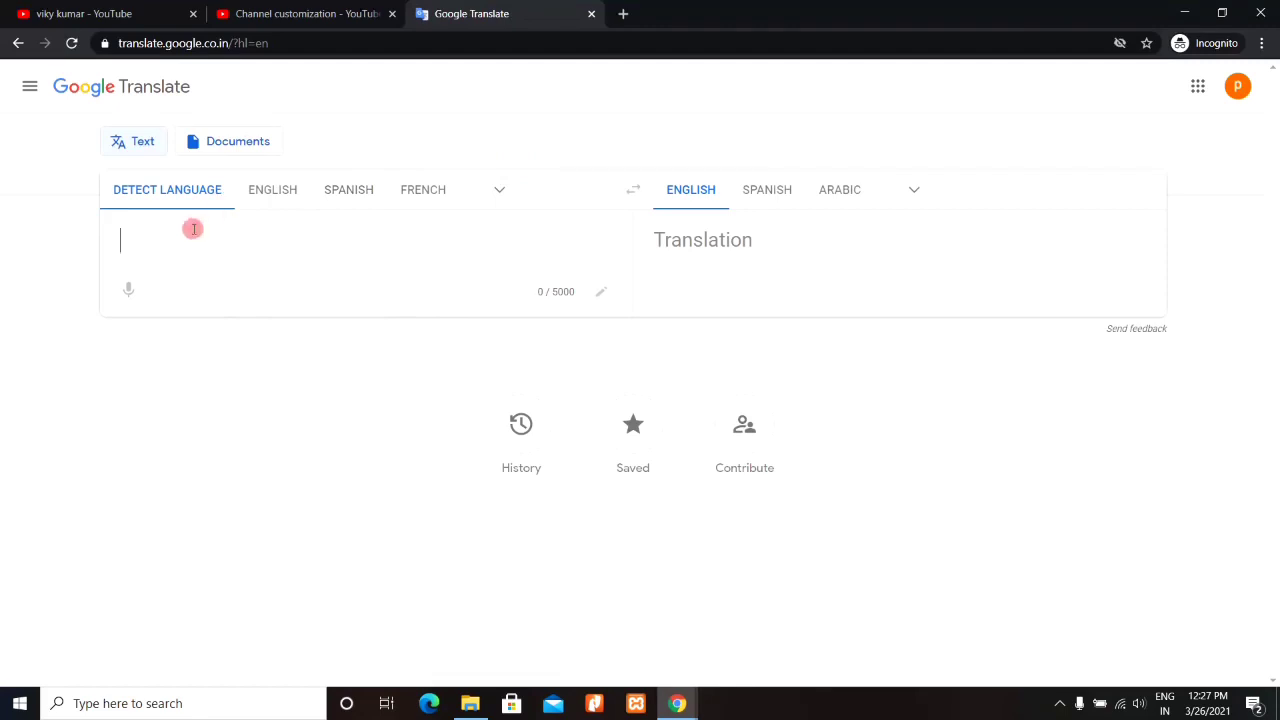
Translate the text "youtube banner kaise lgaye" with Hindi as the target language.
type("youtube")
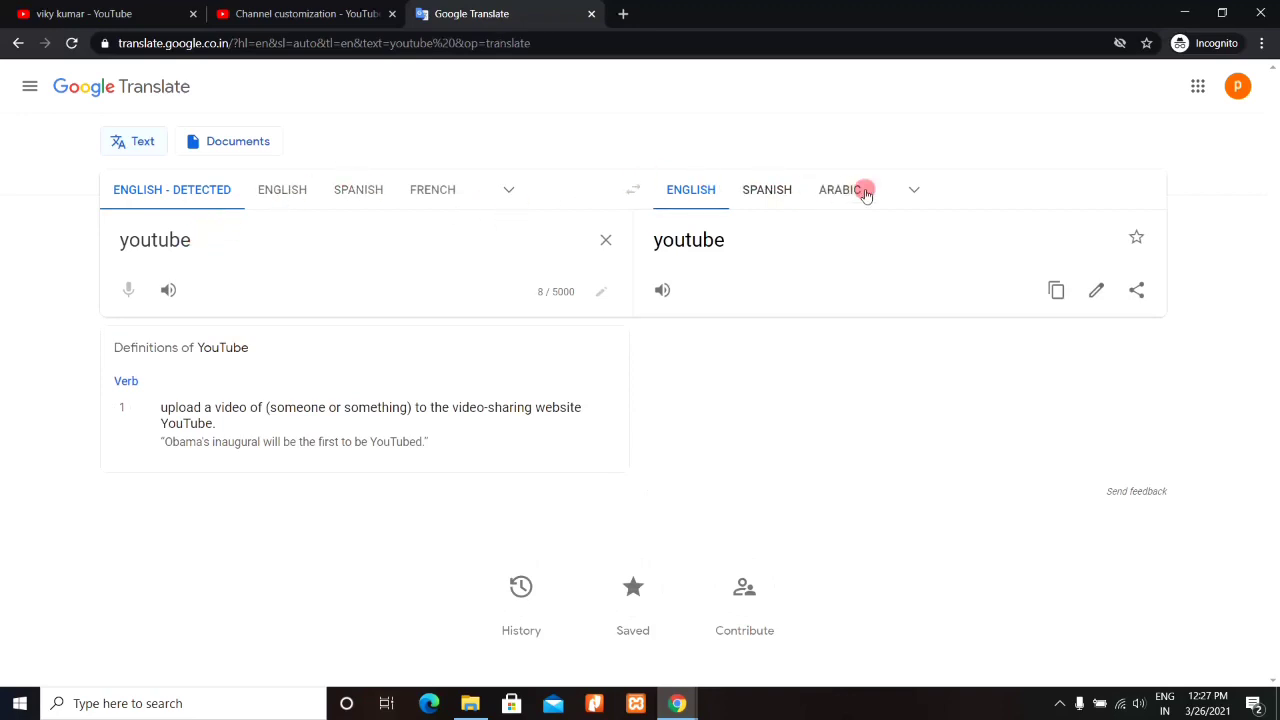
left_click(914, 189)
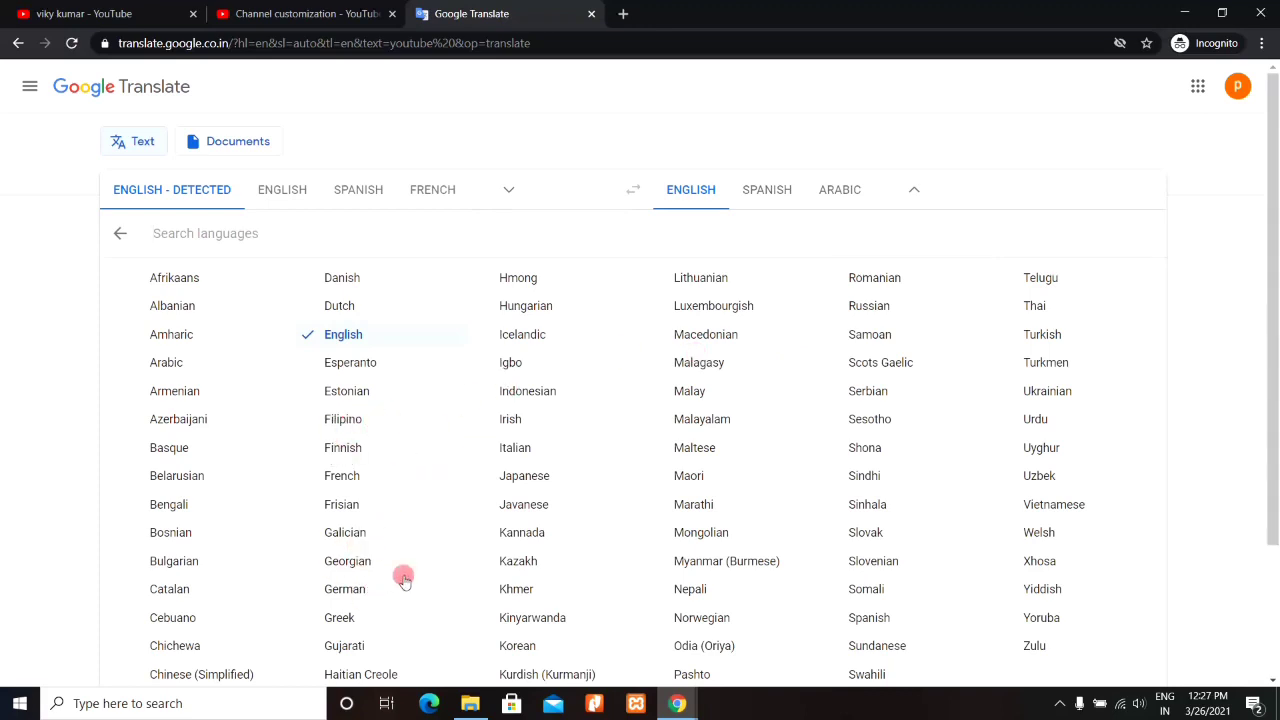
left_click_drag(1275, 282, 1274, 457)
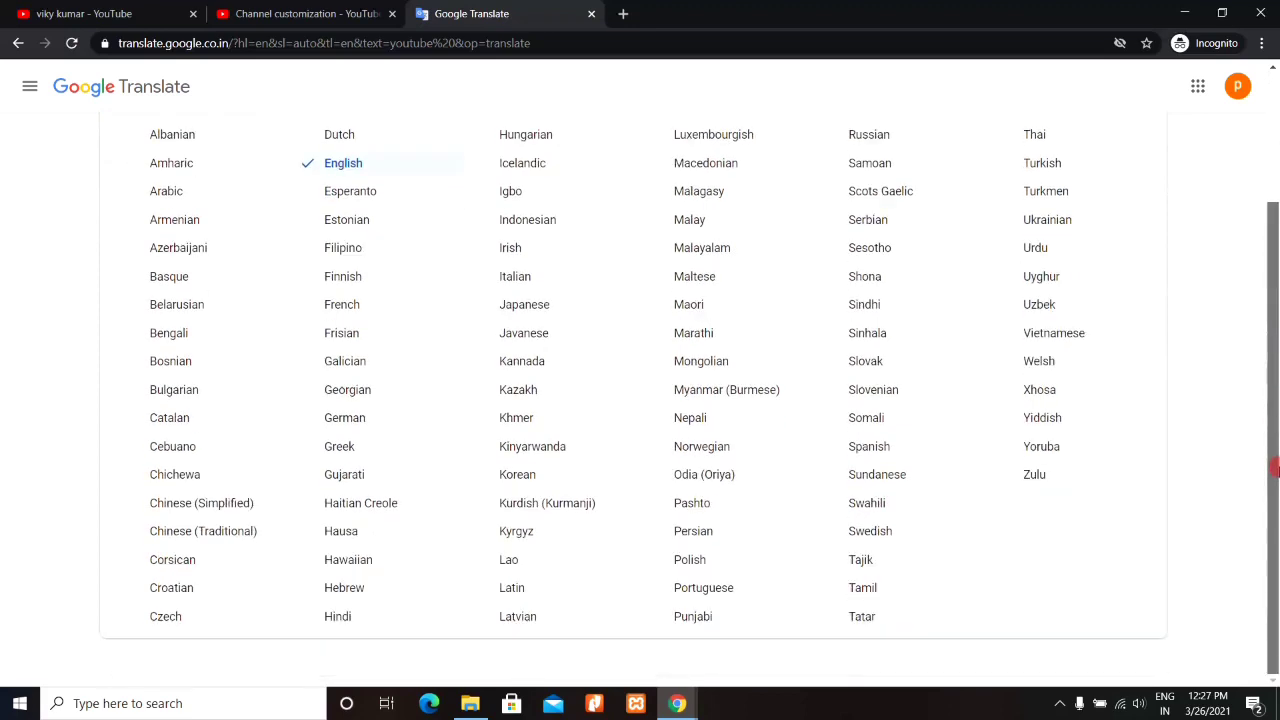
left_click(357, 612)
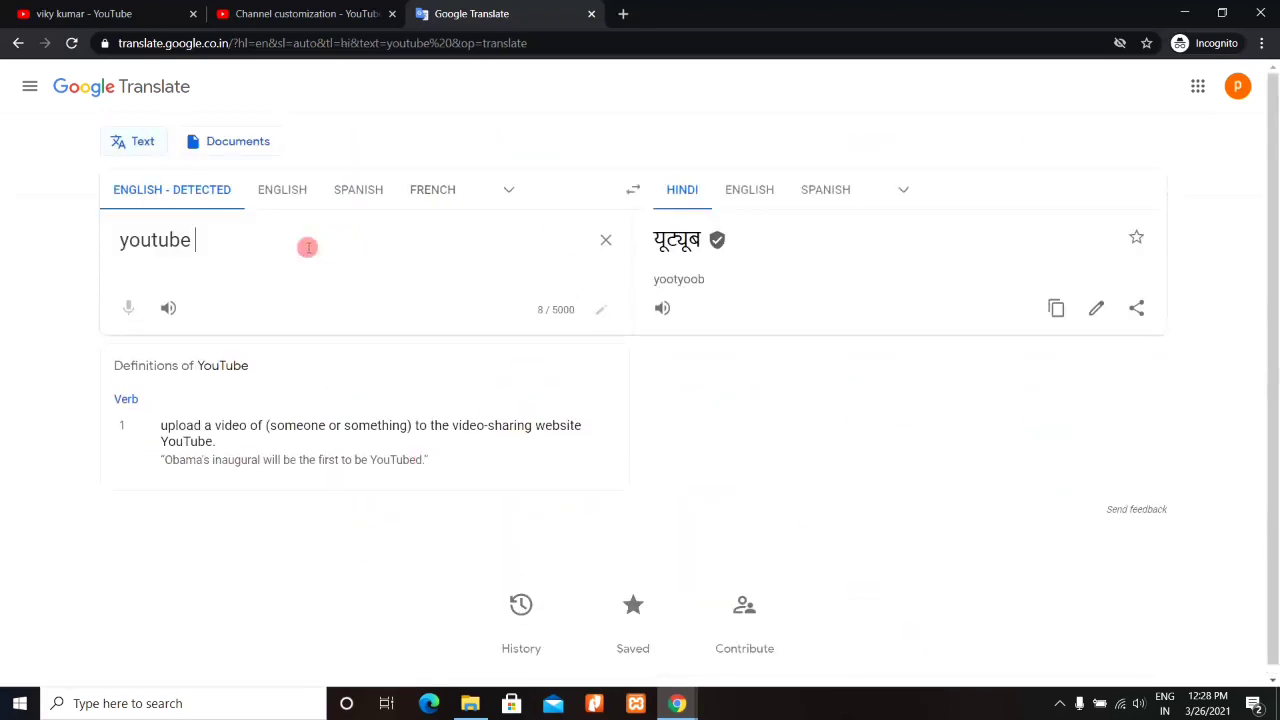
type("banner ")
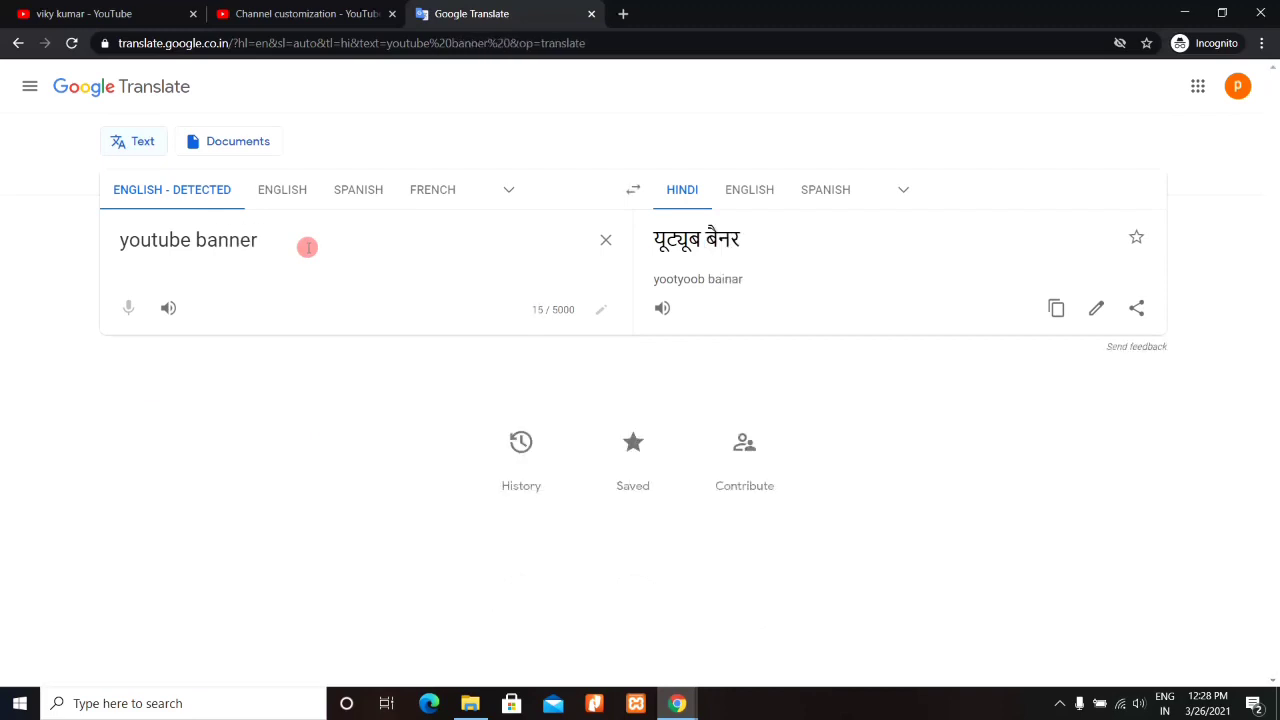
type("kais")
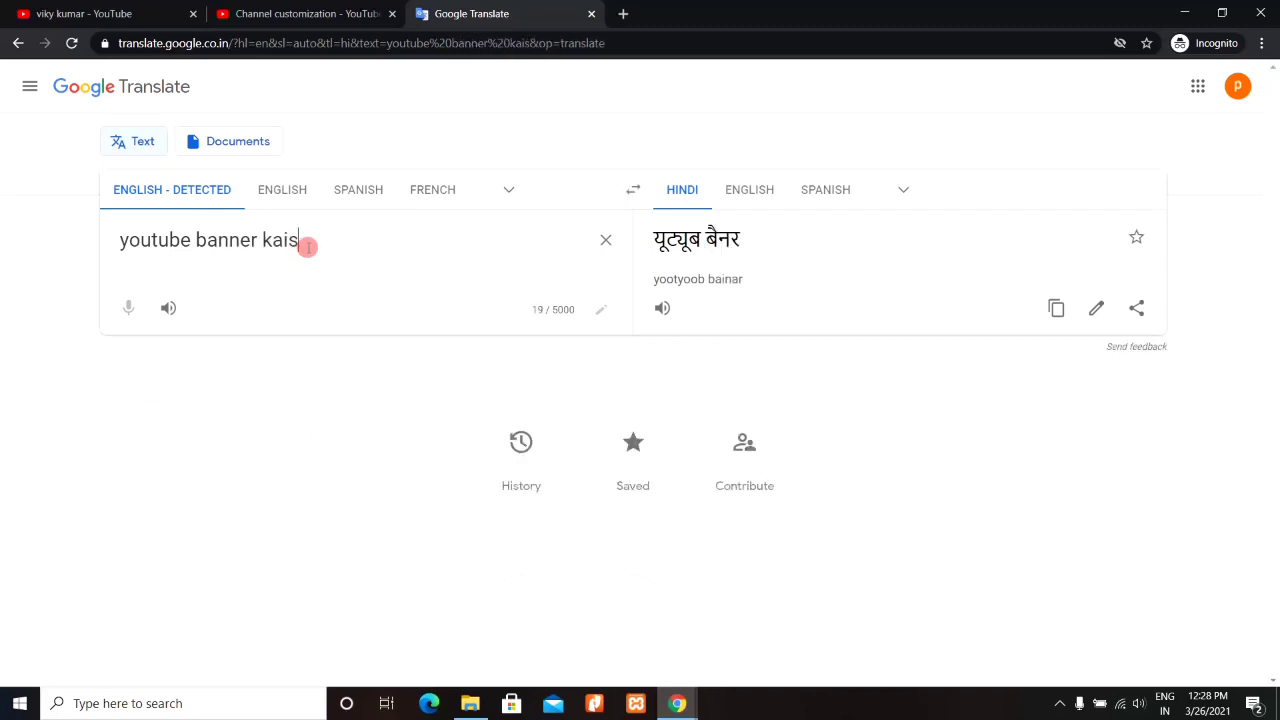
type("e lgaye")
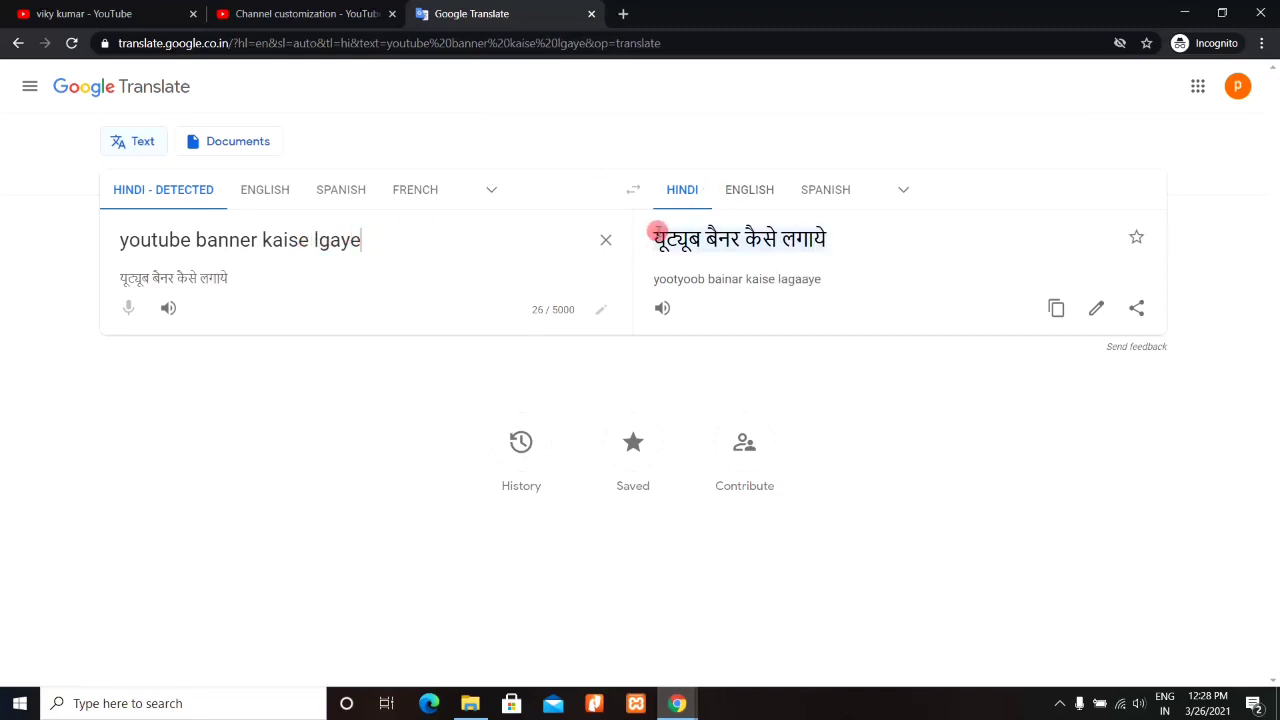
Copy the Hindi translation and append "यूट्यूब बैनर कैसे लगाये" to the uploaded video's title in YouTube Studio.
left_click_drag(654, 236, 849, 230)
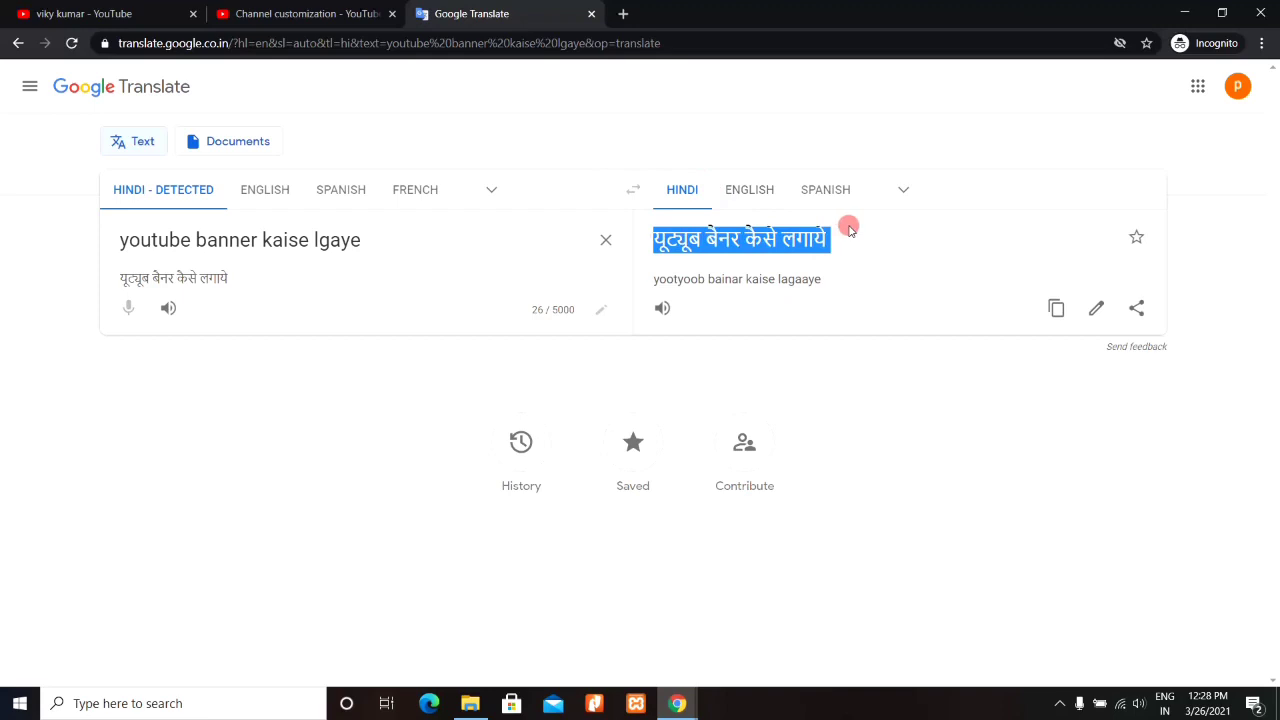
left_click(320, 6)
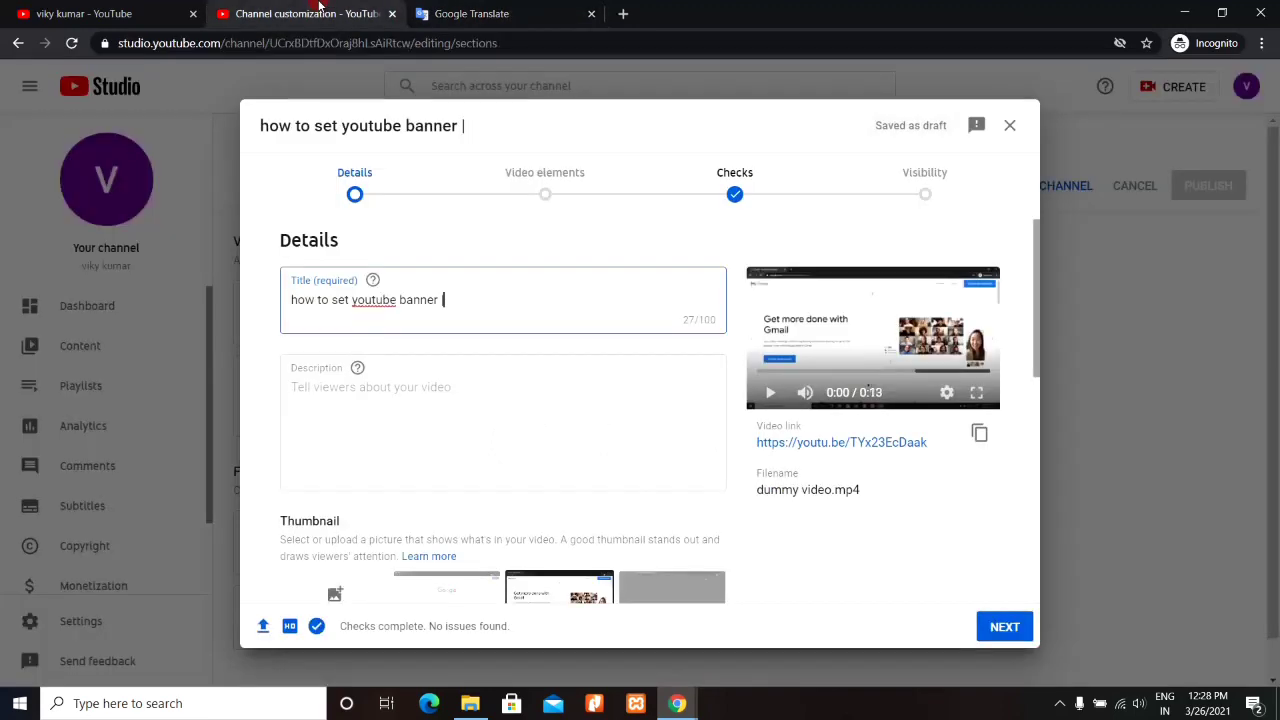
type("यूट्यूब बैनर कैसे लगाये")
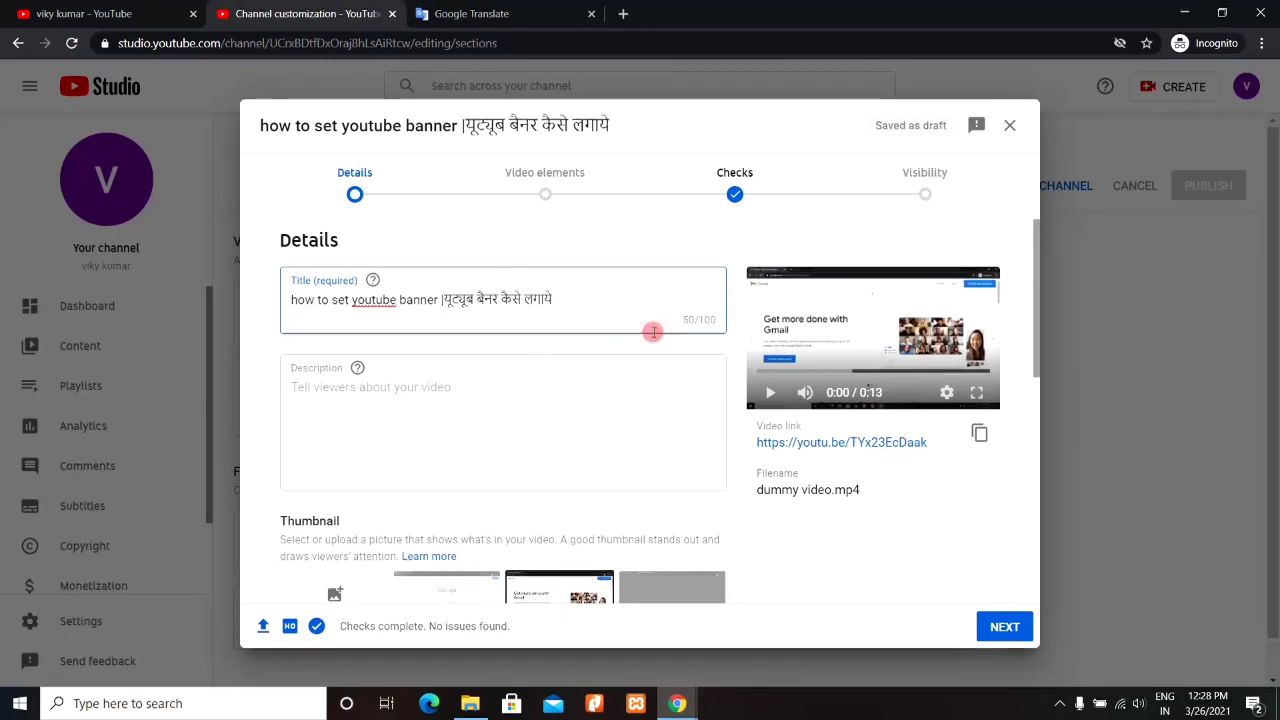
Begin the video's description with the lines "hello friends", "welcome to my channel" and the words "is video".
left_click(443, 384)
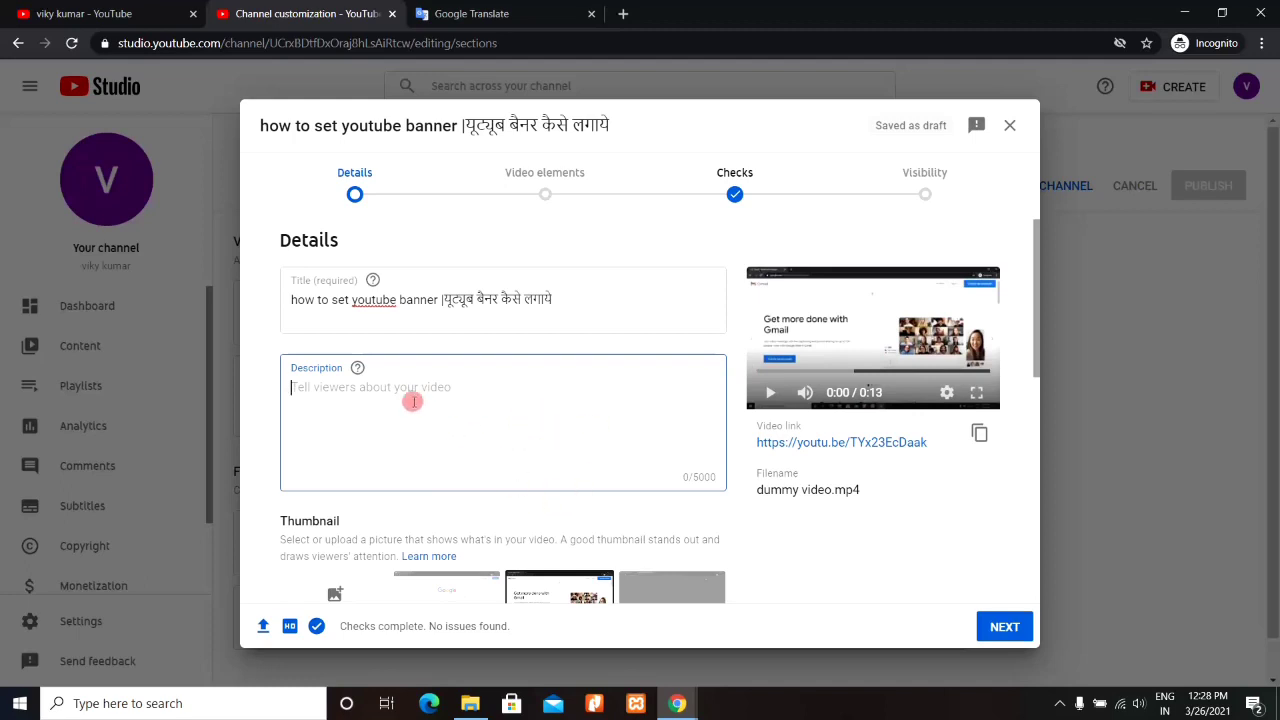
type("H")
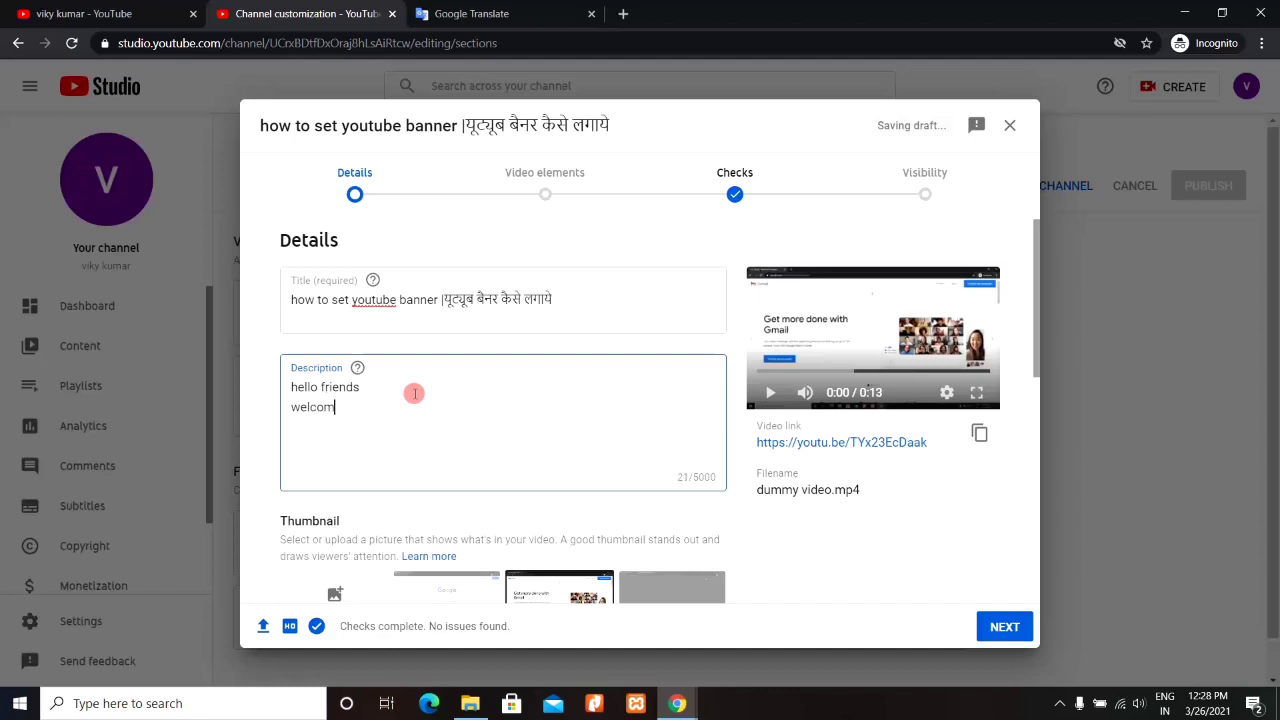
type("hannel")
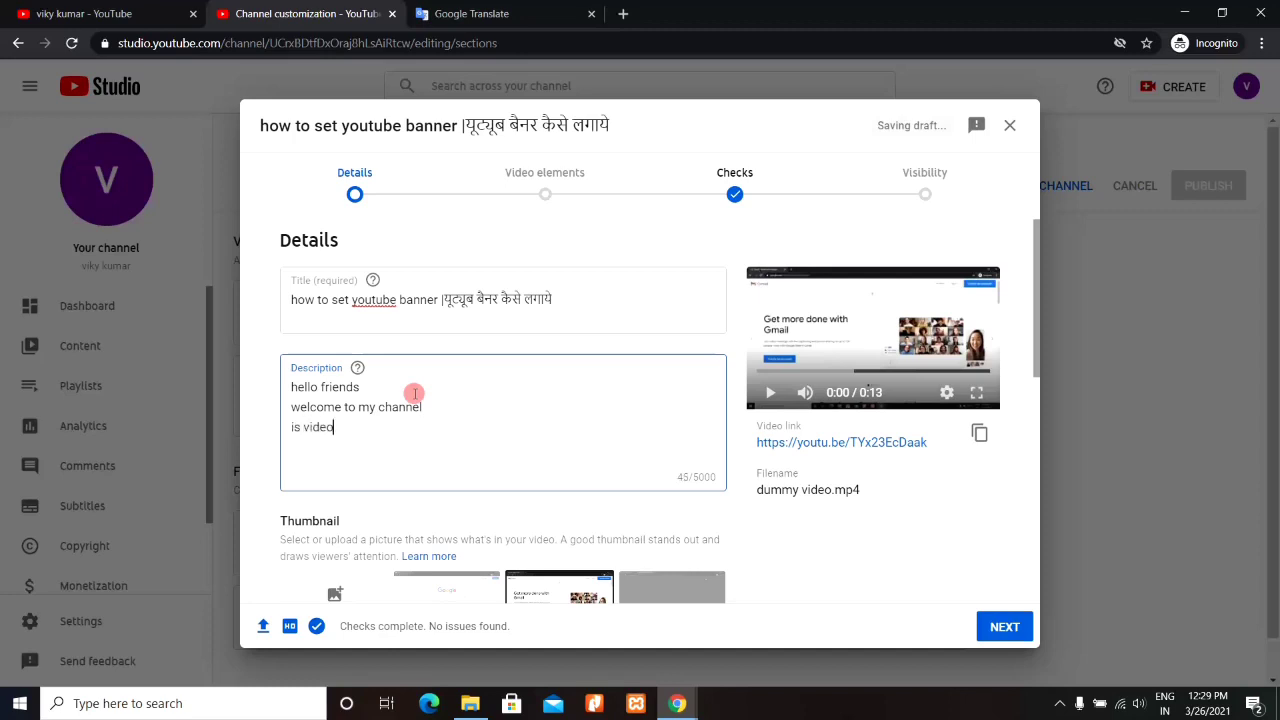
Continue the description with "me maine apko sikhaya h ki aap apne youtube channel pr youtube banner ko kaise lga skte h ya set kar skte hai.".
type("me maine apko sikhaya ")
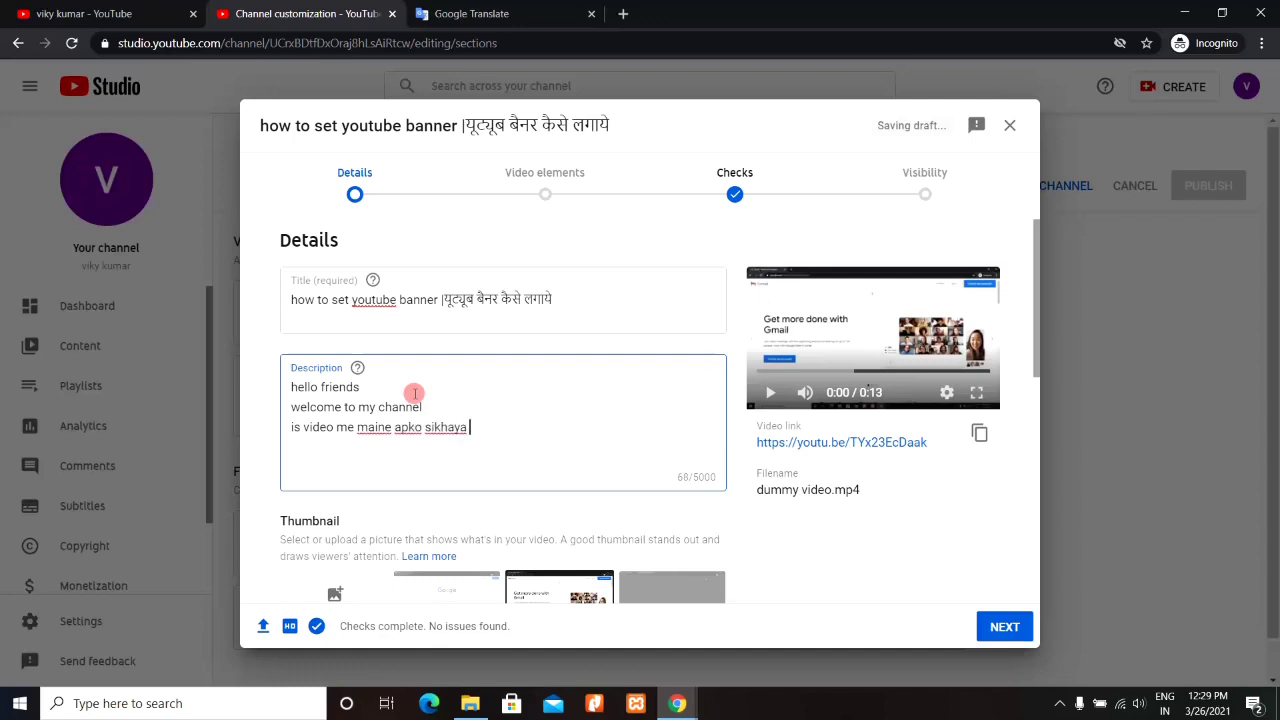
type("h ki aap apne yout")
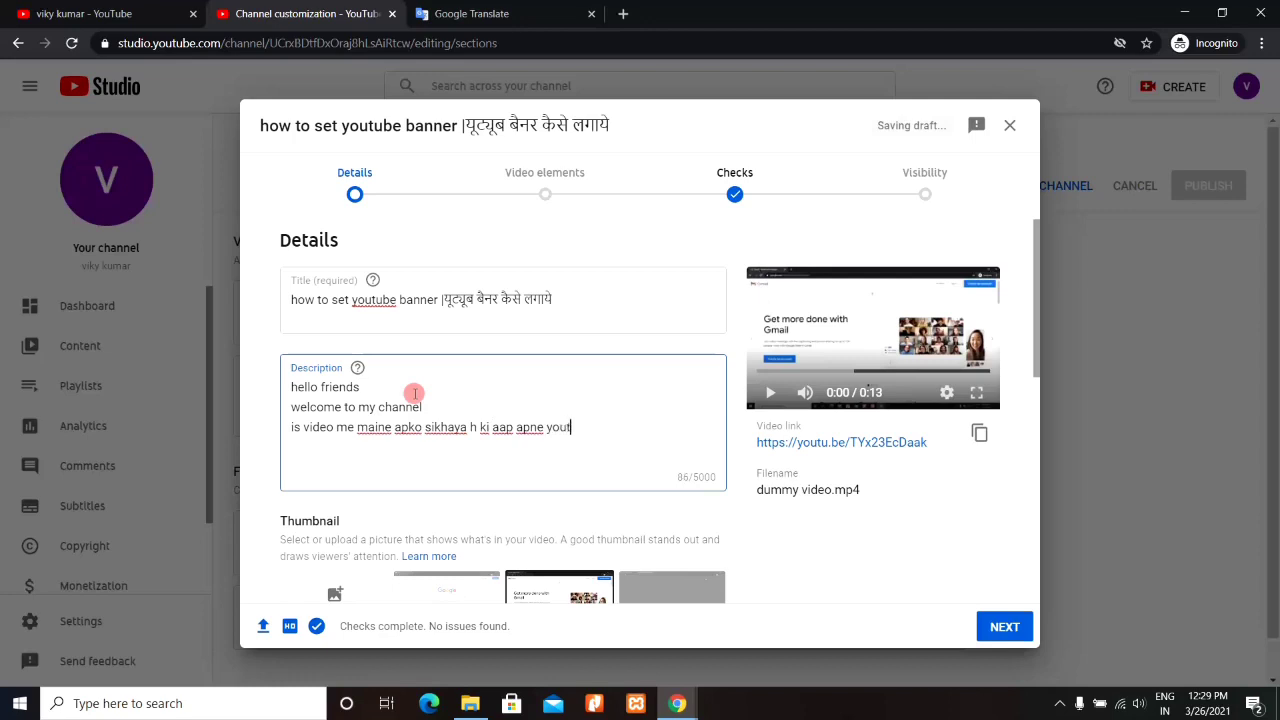
type("ube channel pr youtube banner")
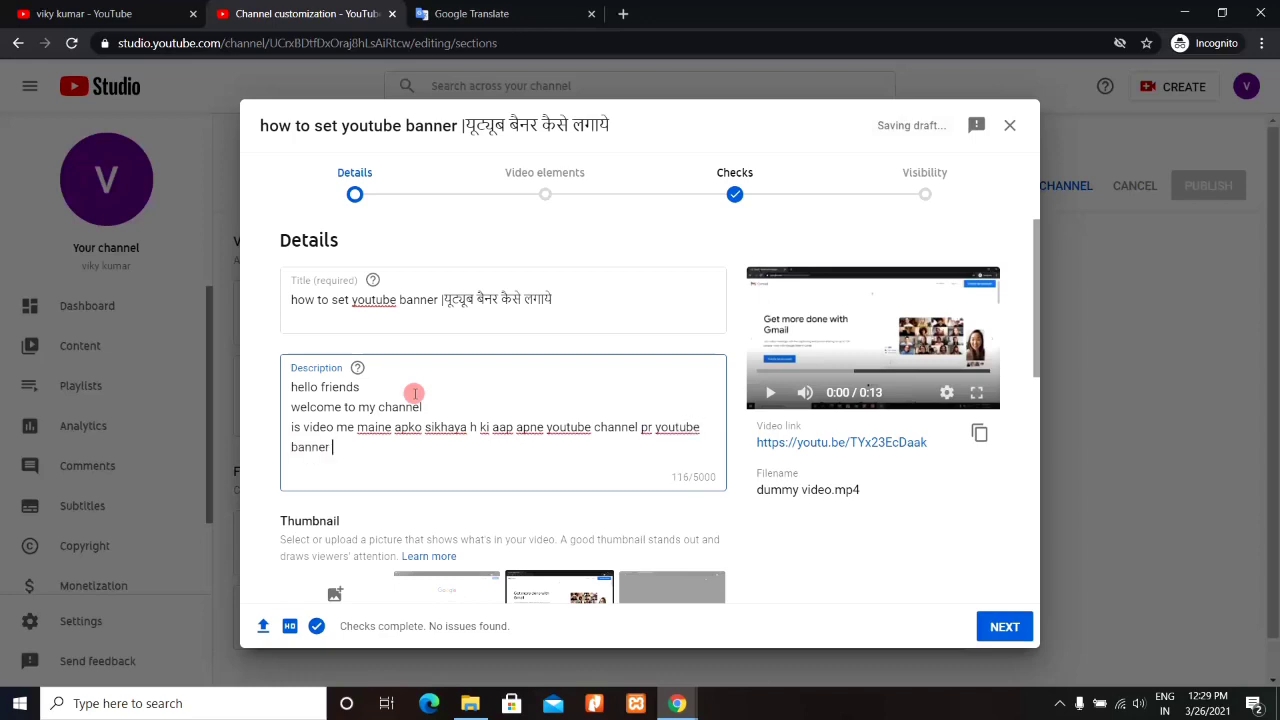
type("ko kaise lga skte h ")
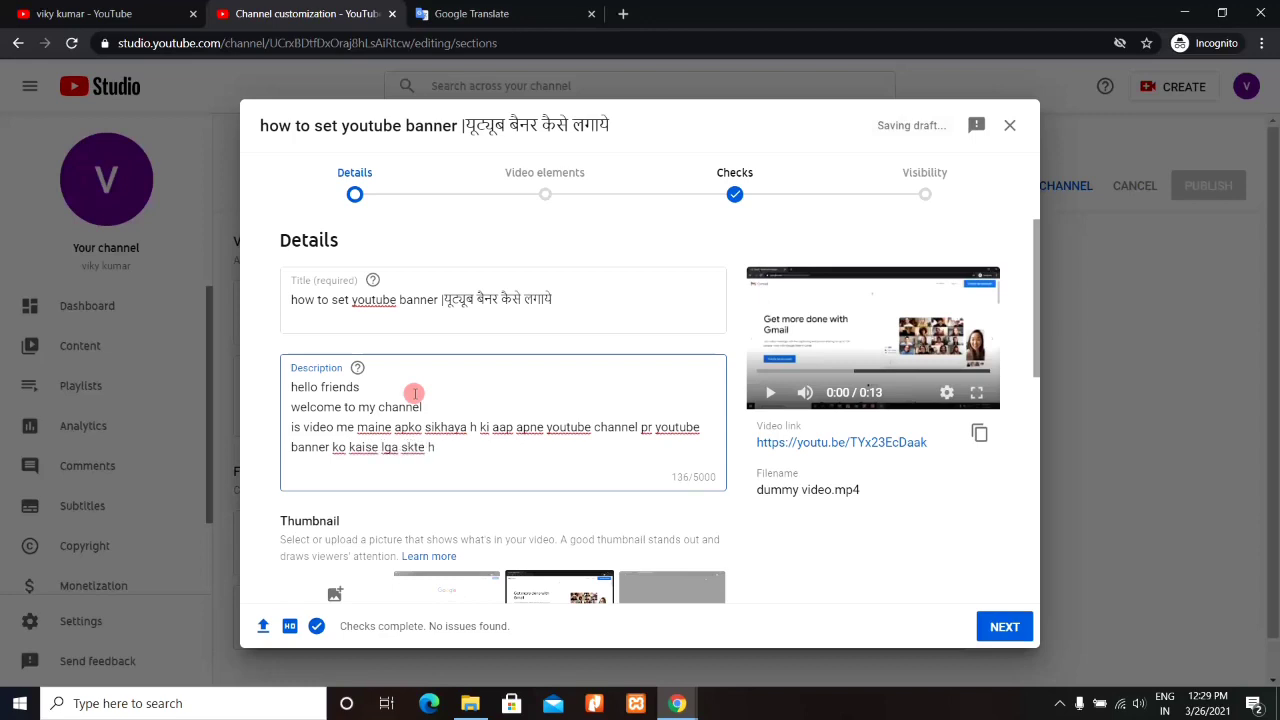
type("ya set kar skte hai.")
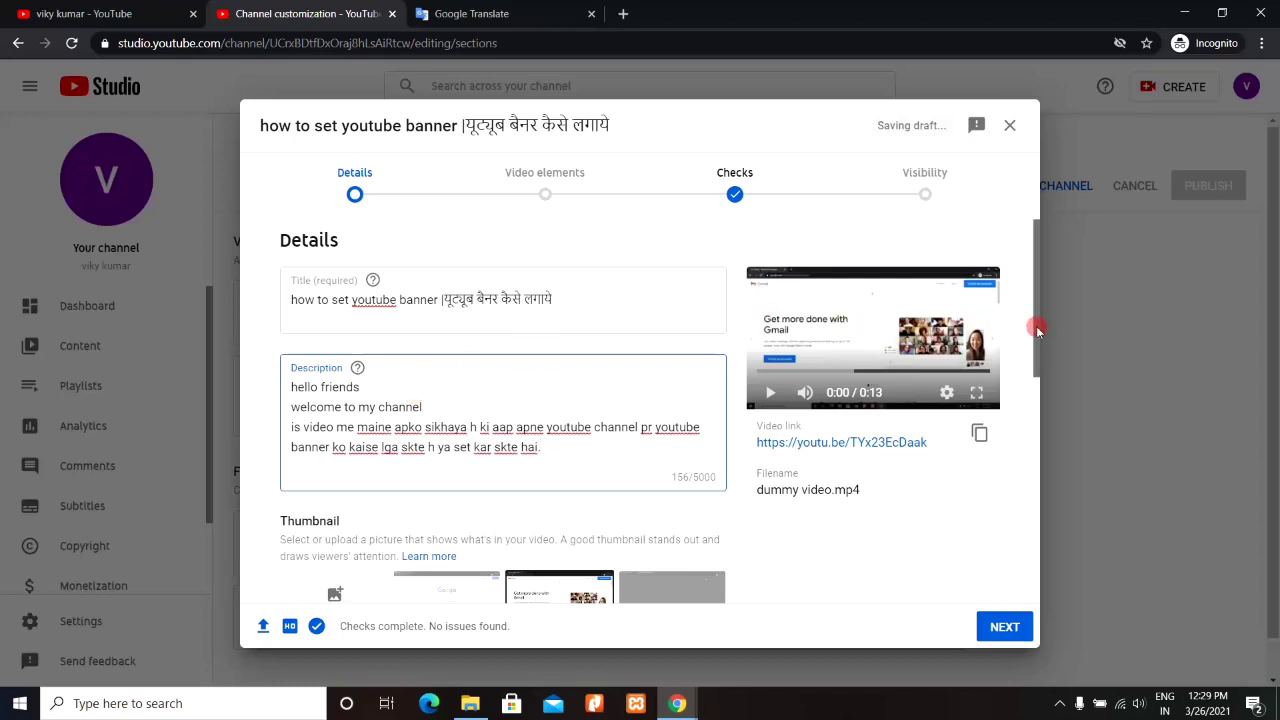
left_click_drag(1036, 326, 1034, 409)
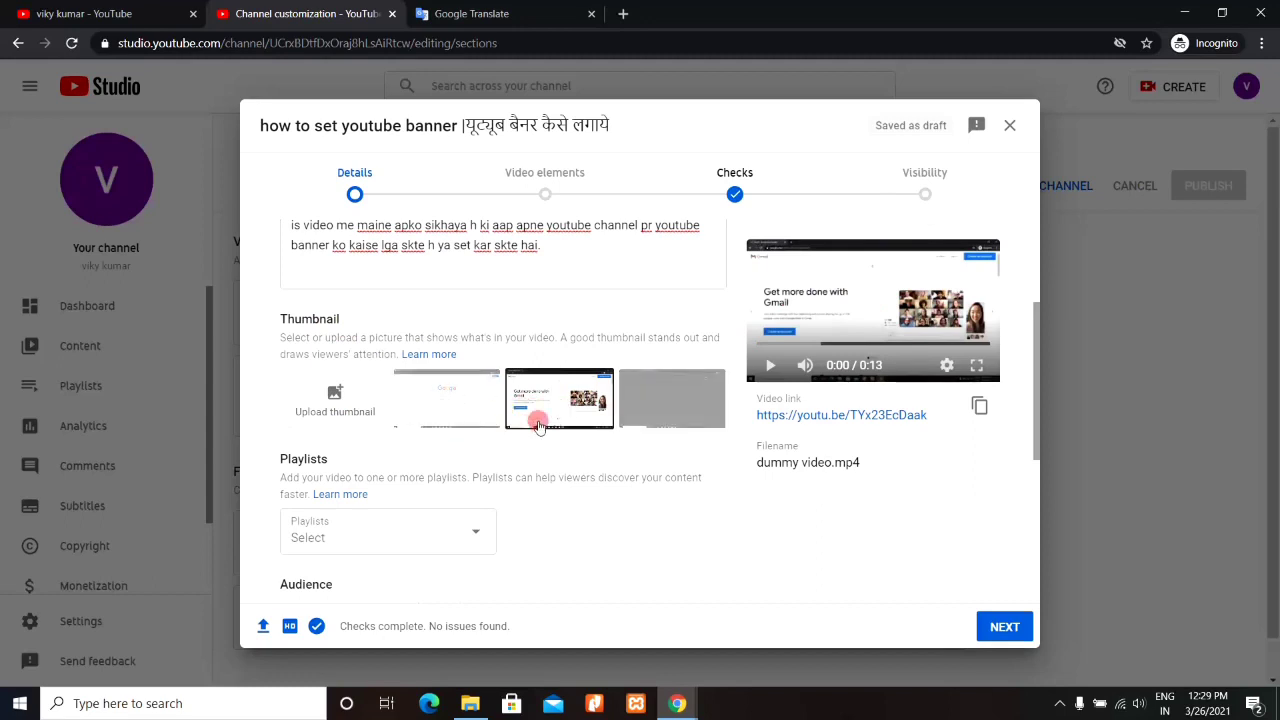
left_click(336, 398)
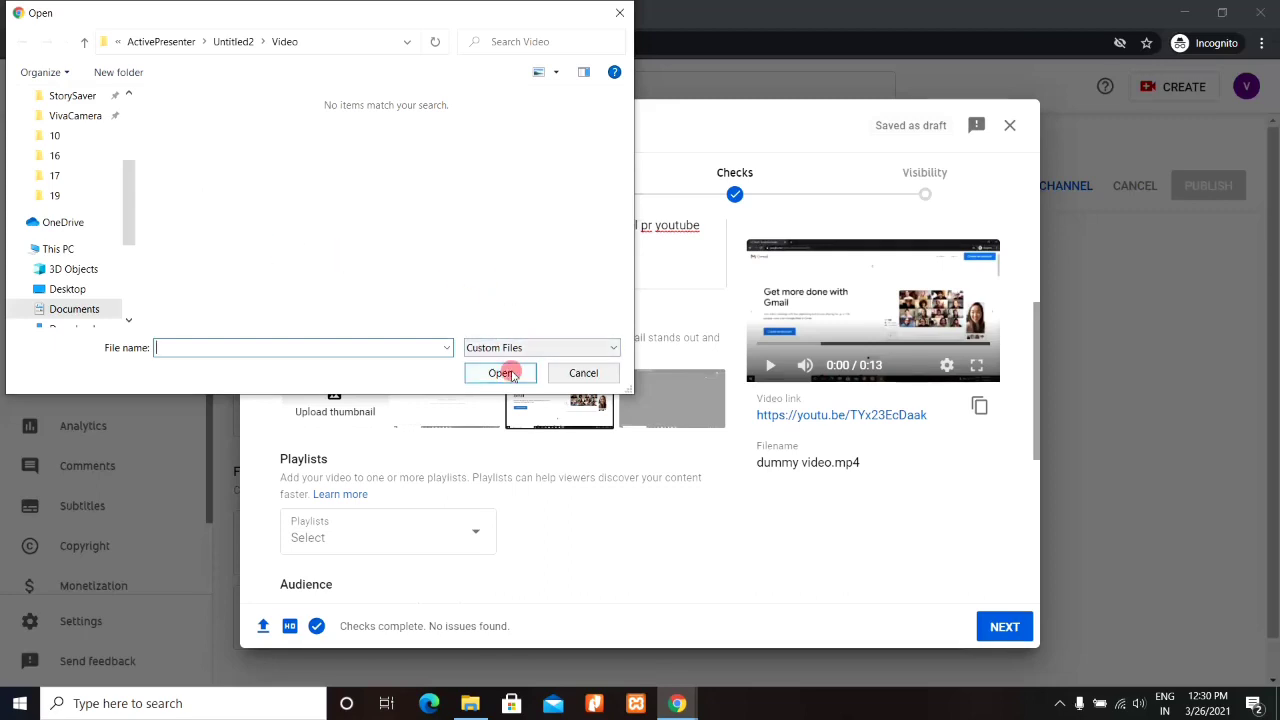
left_click(583, 373)
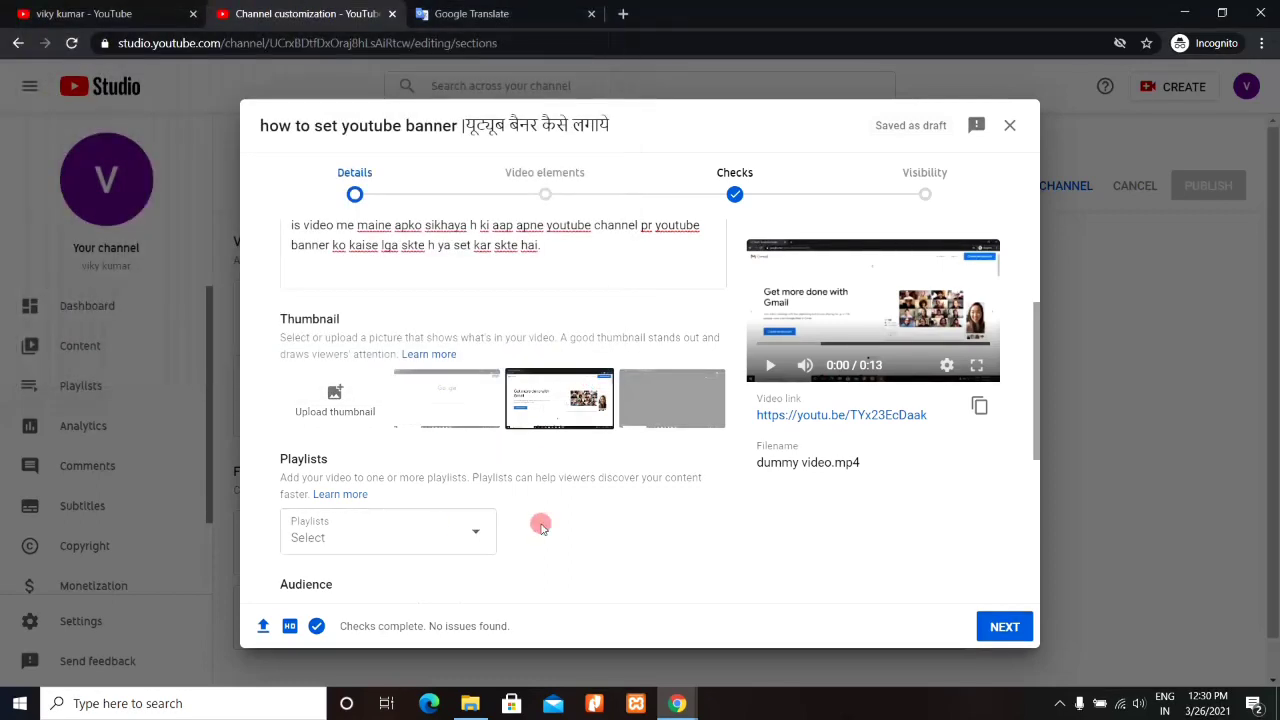
Check the playlists offered for the video and the channel's own playlists page, and return to the upload details without choosing a playlist.
scroll(1036, 386, "down", 2)
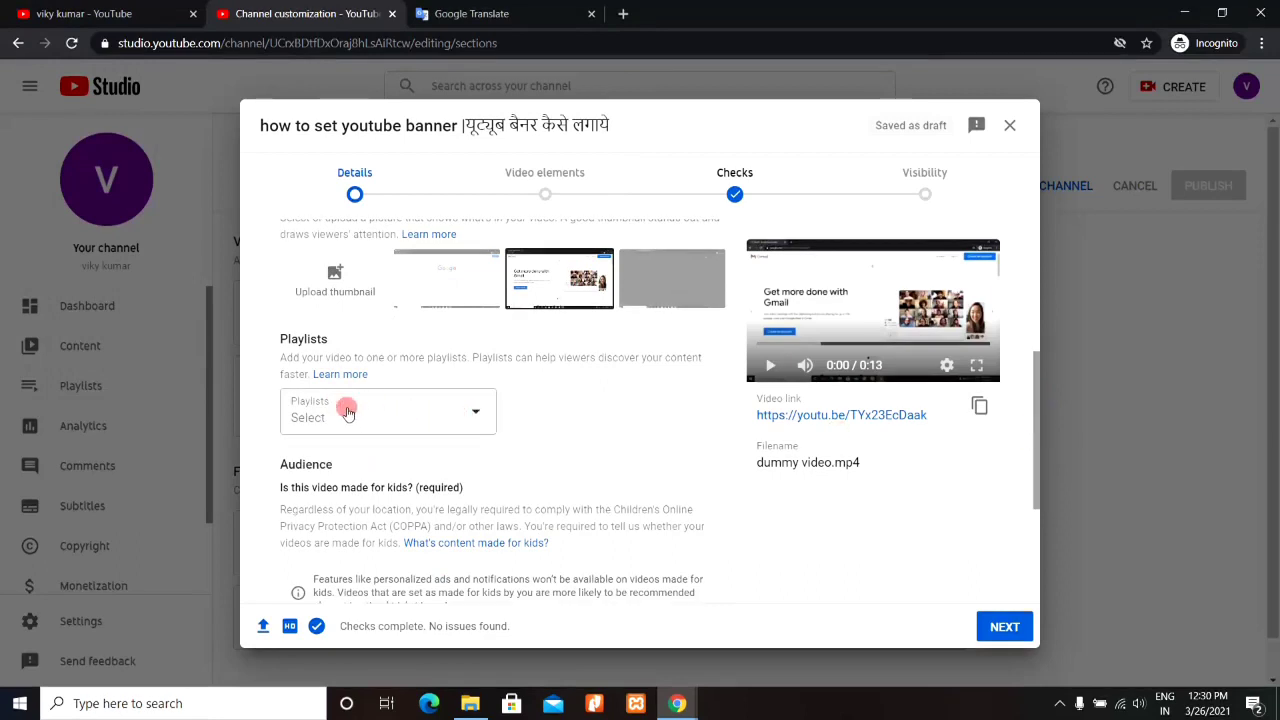
left_click(476, 411)
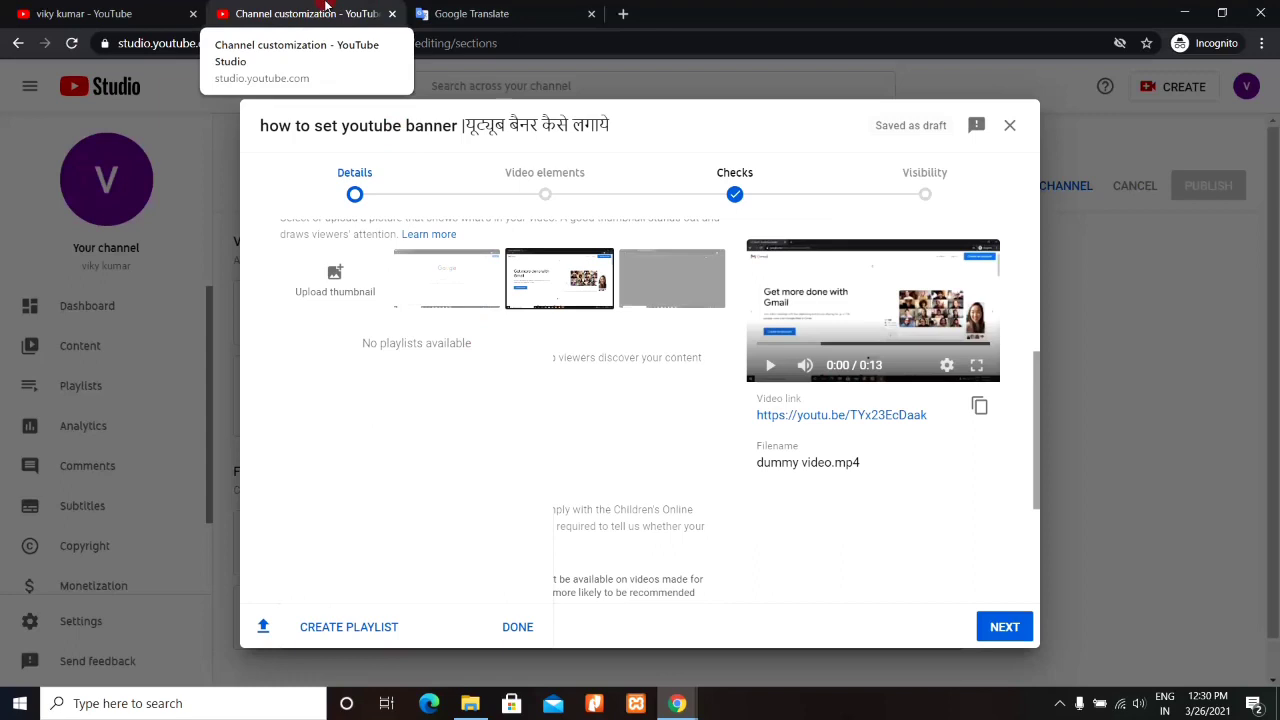
left_click(100, 13)
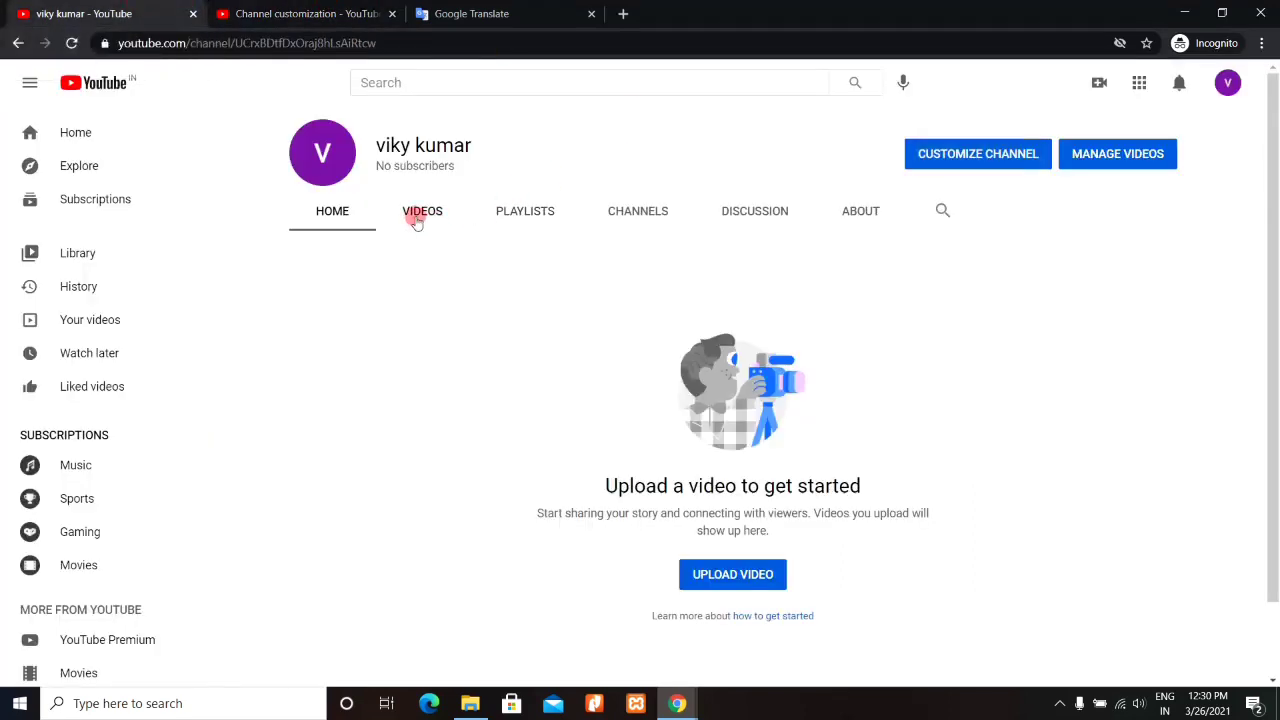
left_click(521, 220)
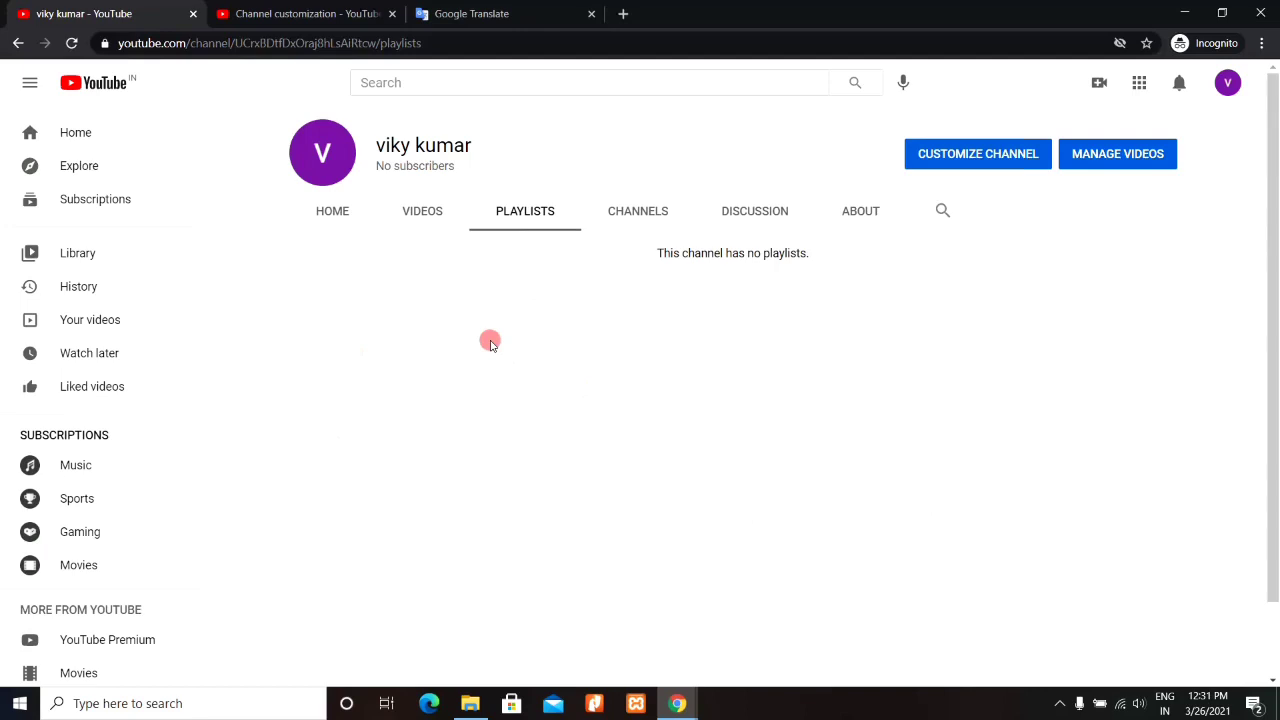
left_click(302, 8)
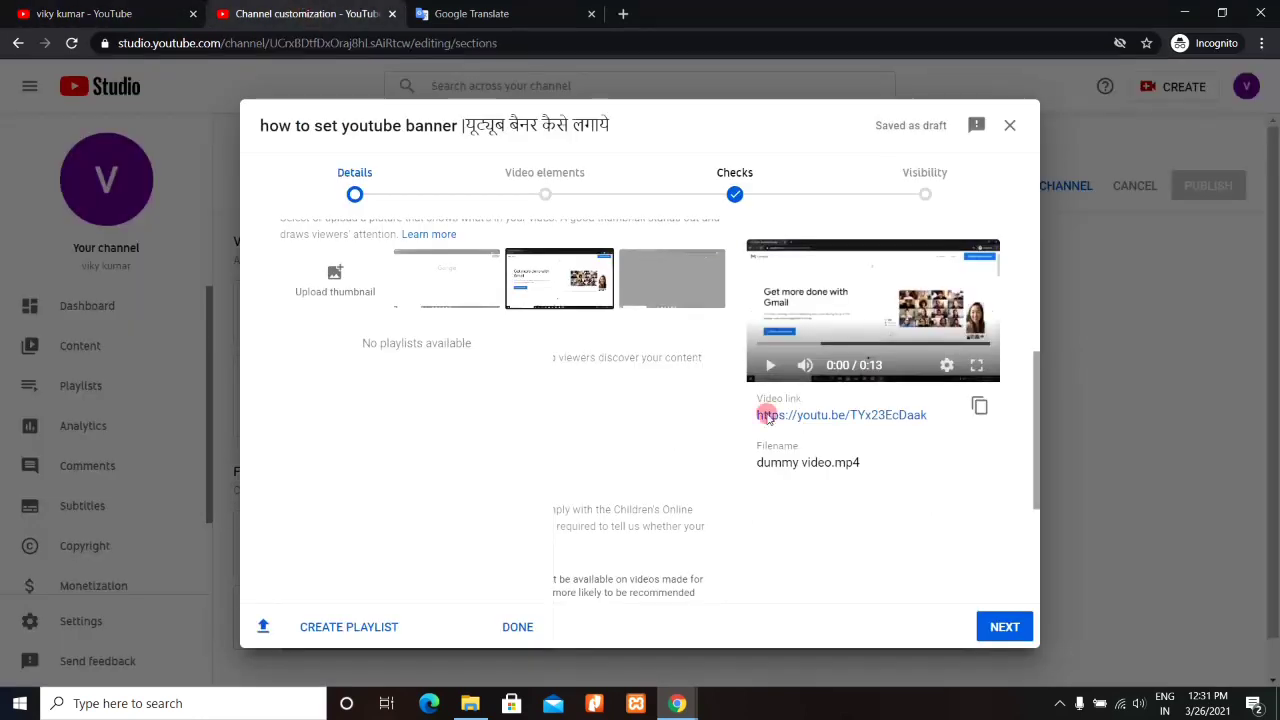
left_click(518, 630)
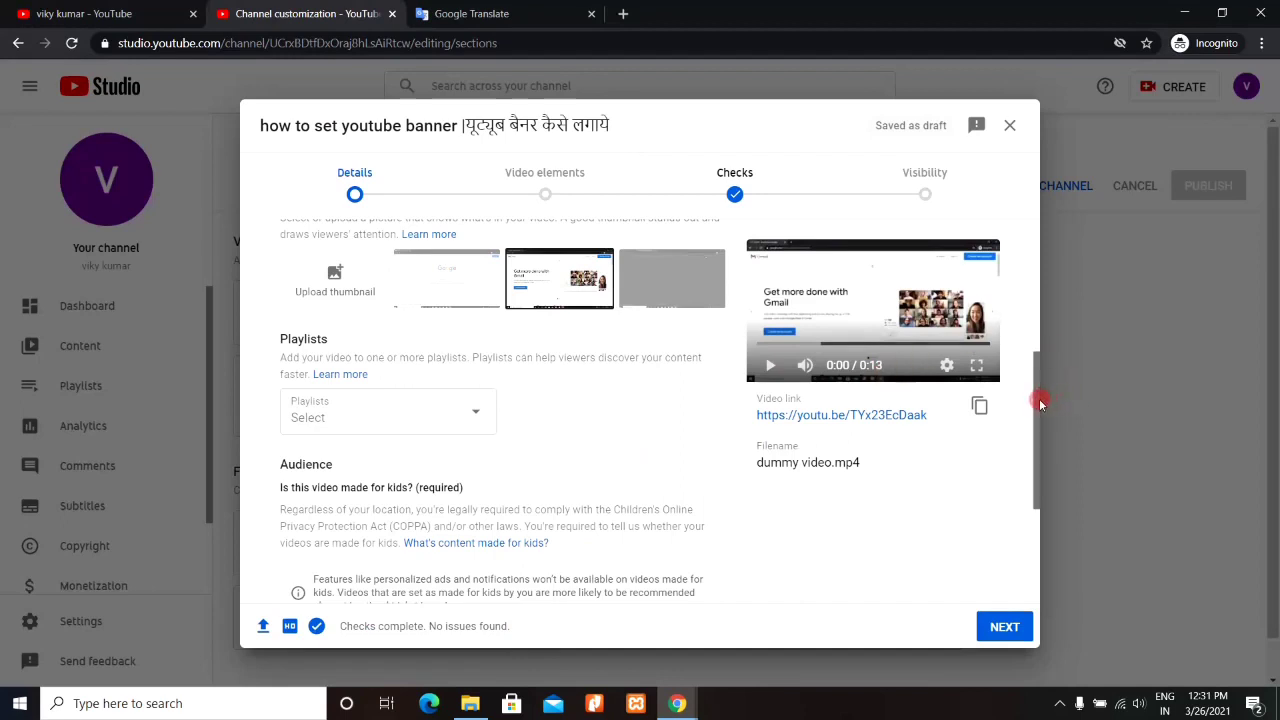
Mark the video as not made for kids and expand the advanced age restriction options.
left_click_drag(1034, 406, 1035, 502)
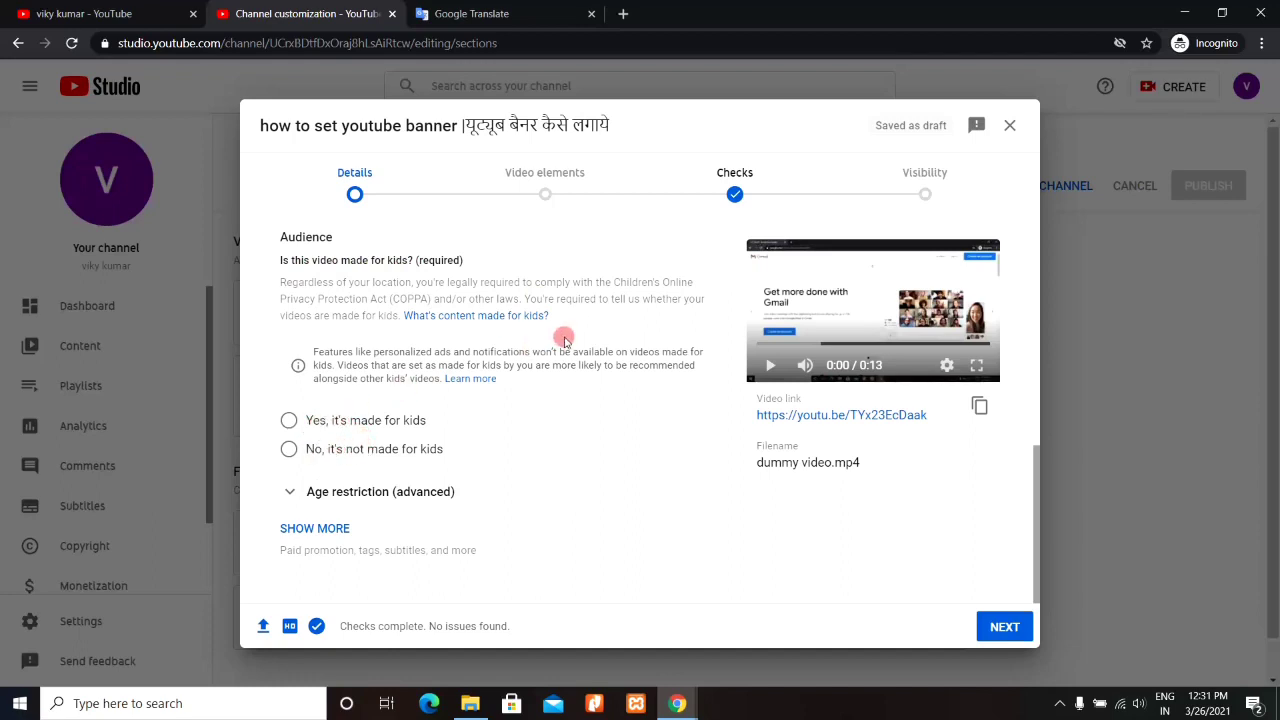
left_click(290, 450)
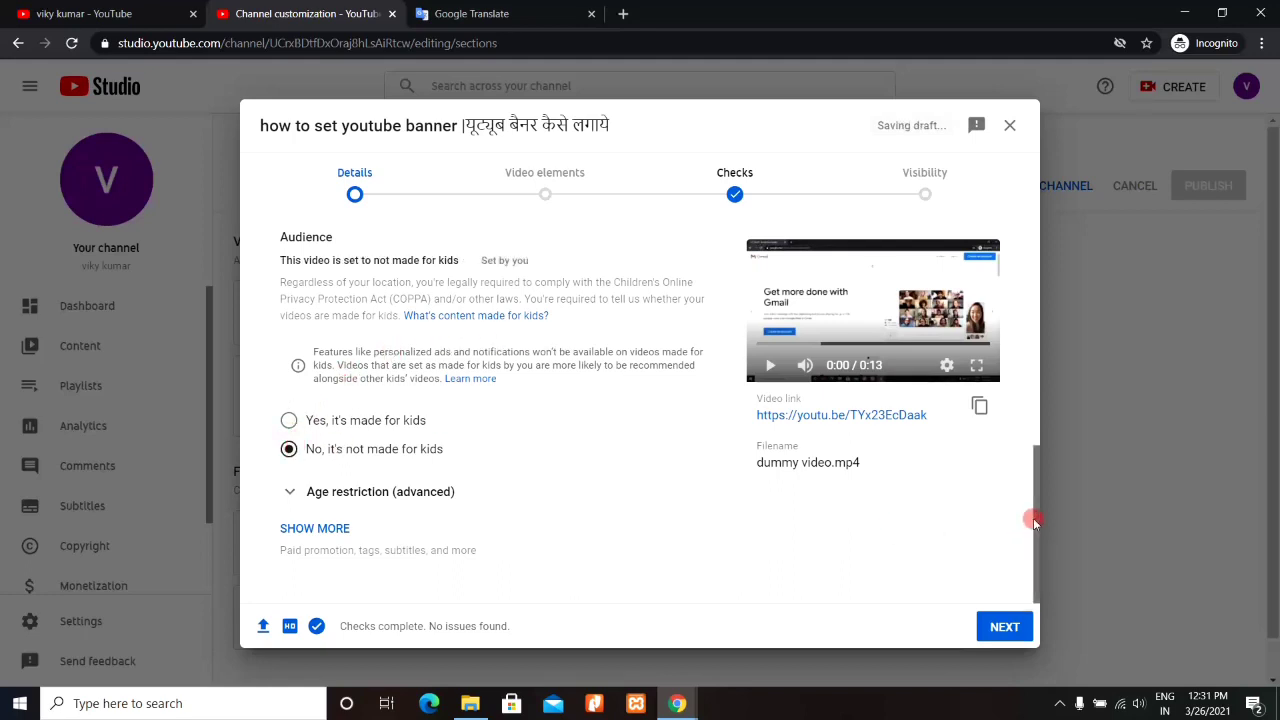
left_click(290, 490)
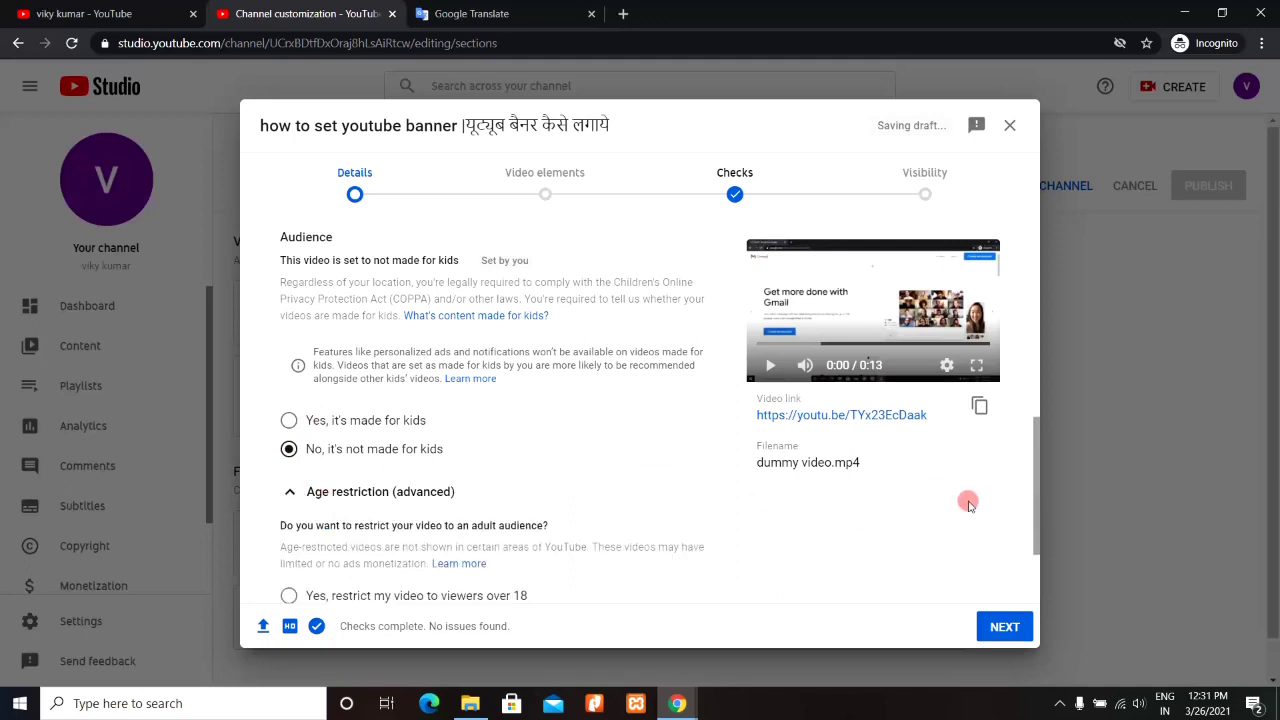
left_click_drag(1034, 455, 1034, 517)
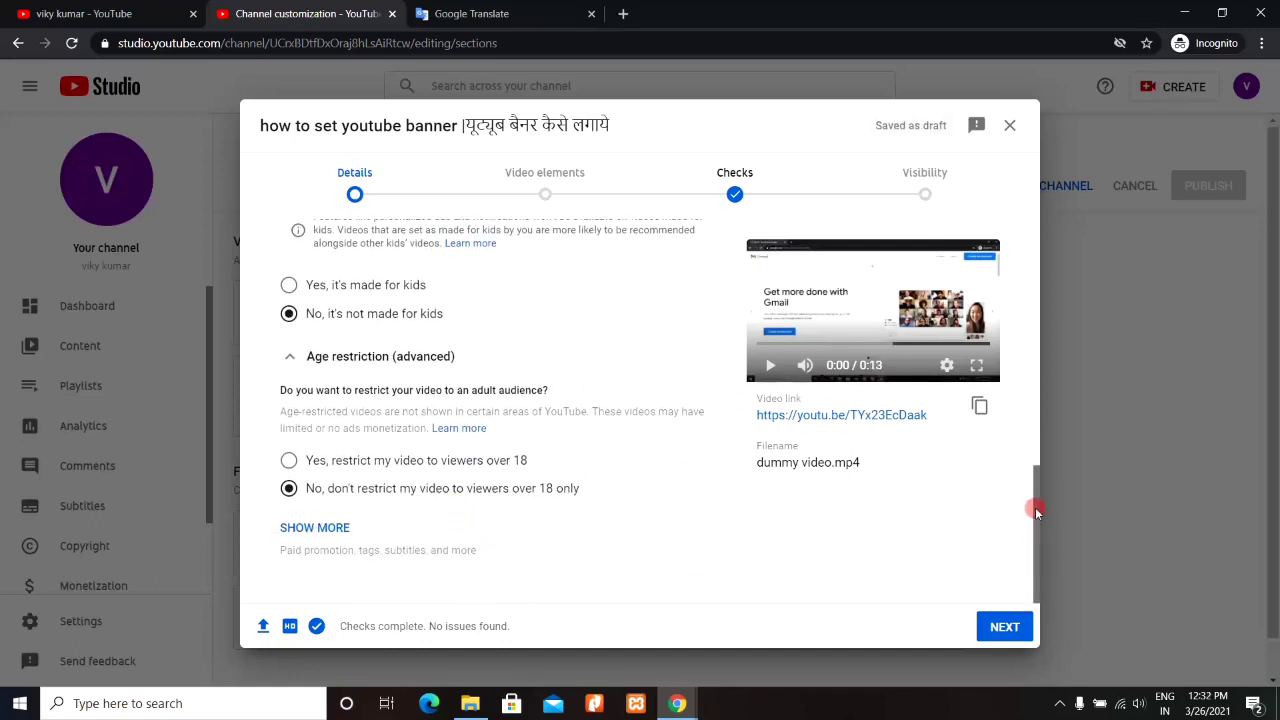
mouse_move(1035, 507)
left_mouse_down()
mouse_move(1035, 491)
mouse_move(1035, 526)
left_mouse_up()
Expand the additional video details and put the cursor in the empty Tags field.
left_click(314, 530)
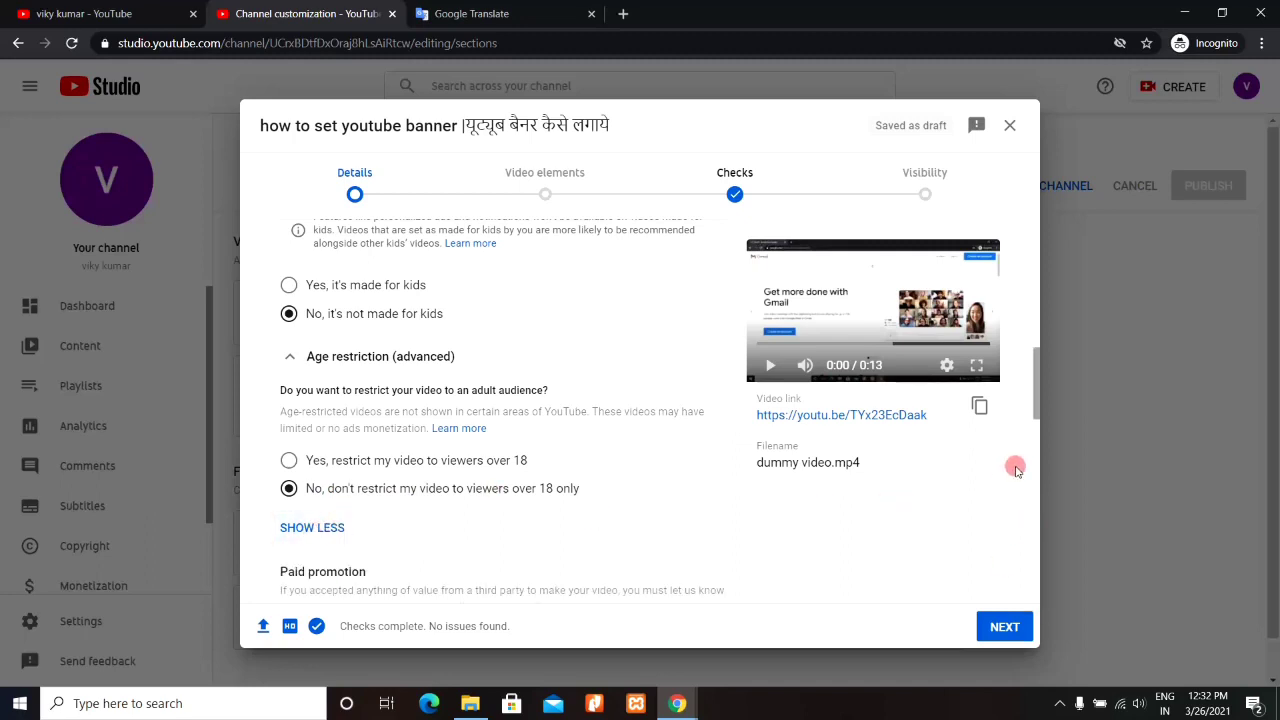
left_click_drag(1036, 440, 1037, 477)
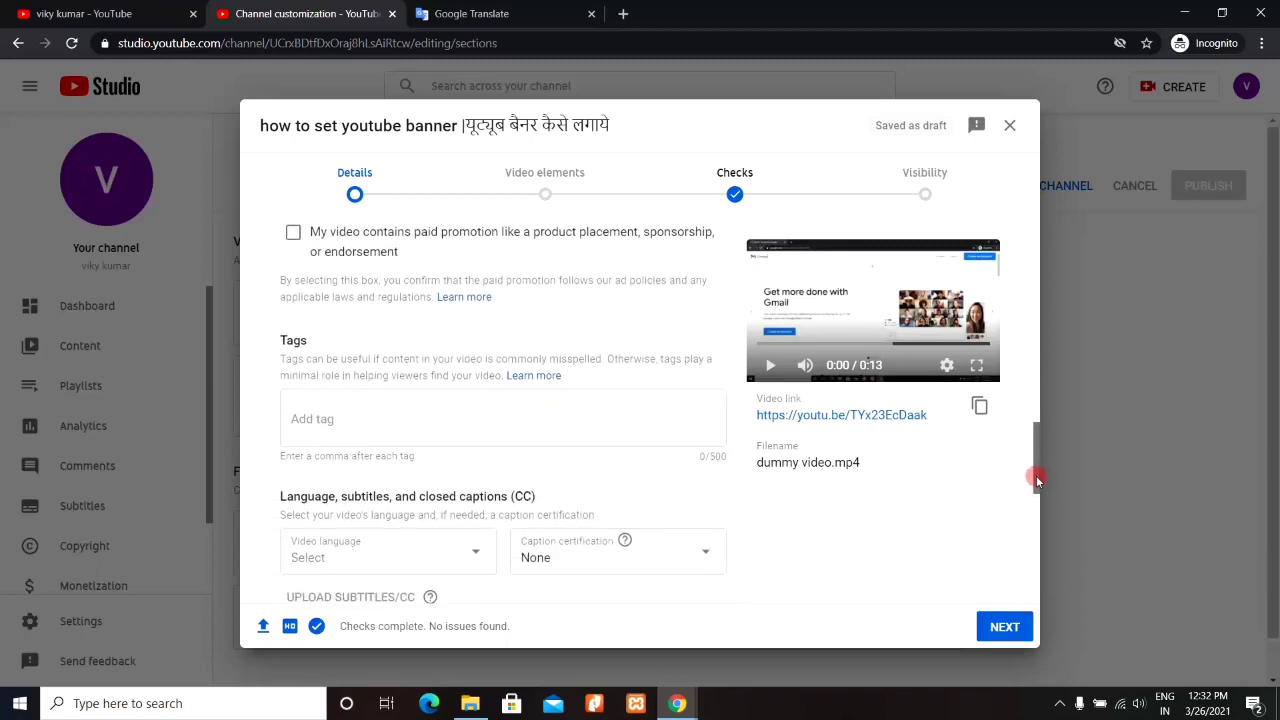
left_click(344, 402)
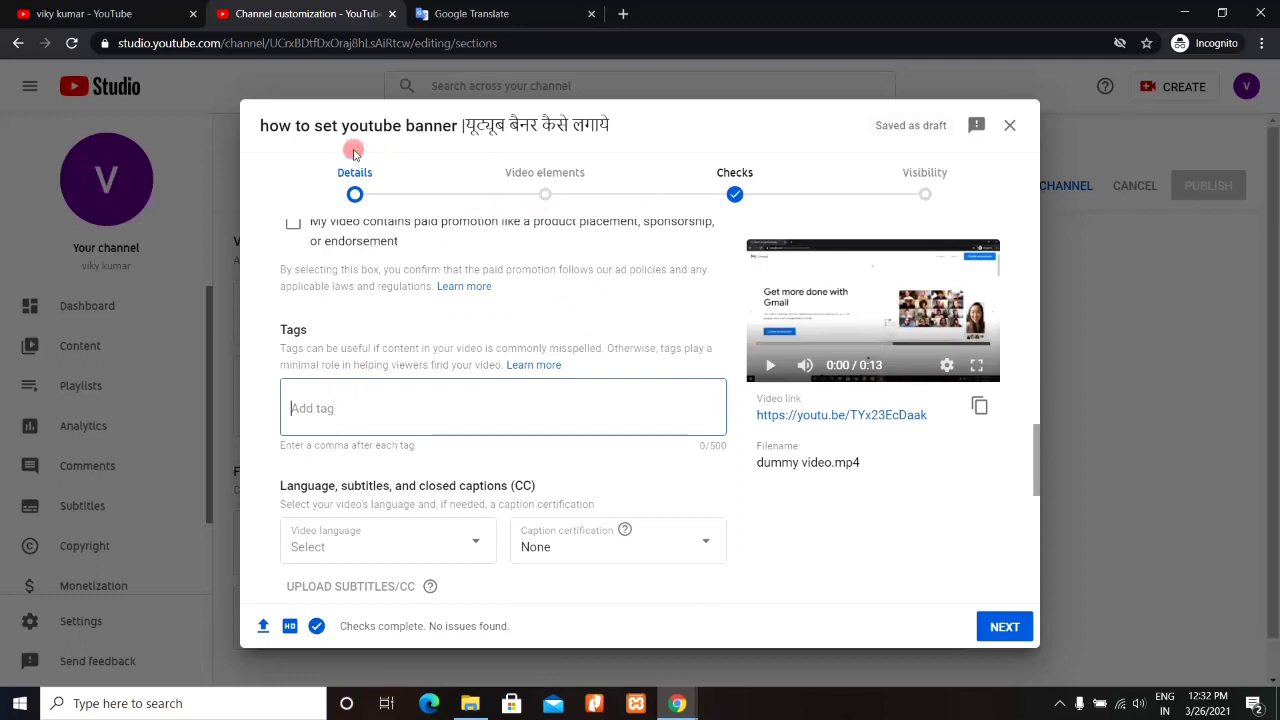
Search YouTube for "youtube banner kaise lgaye" in the channel page's browser tab.
left_click(136, 13)
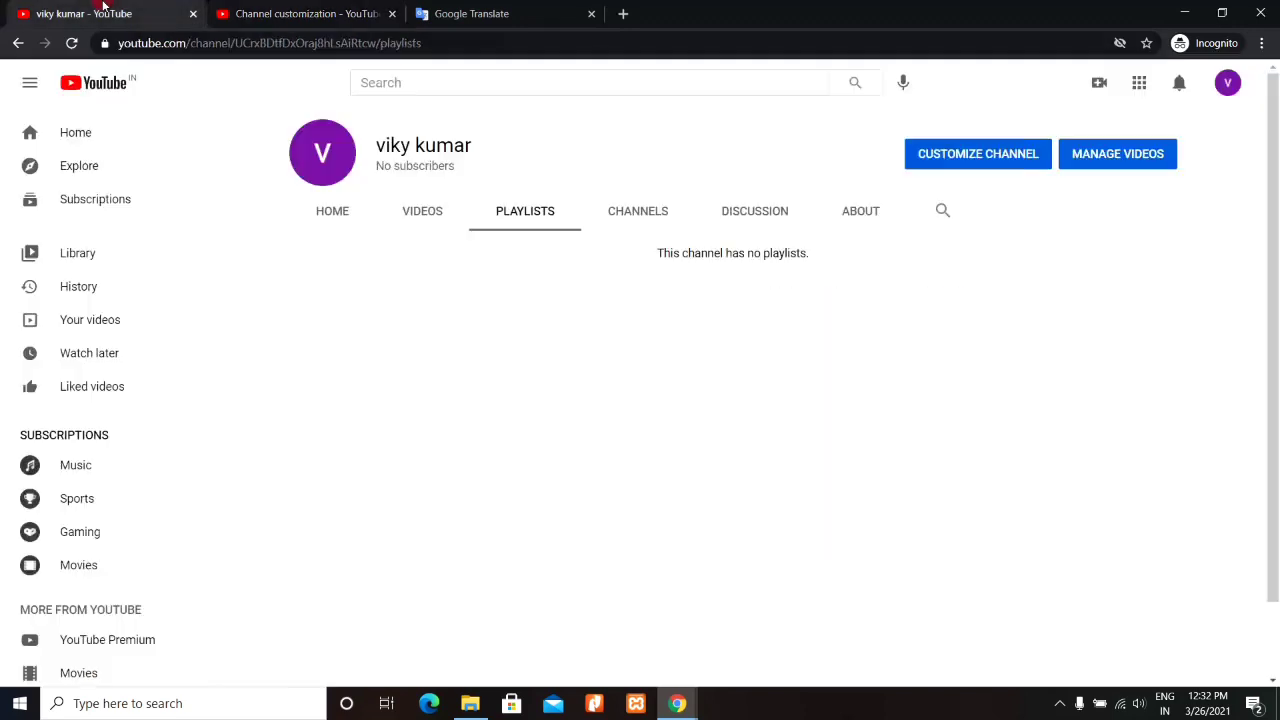
left_click(328, 13)
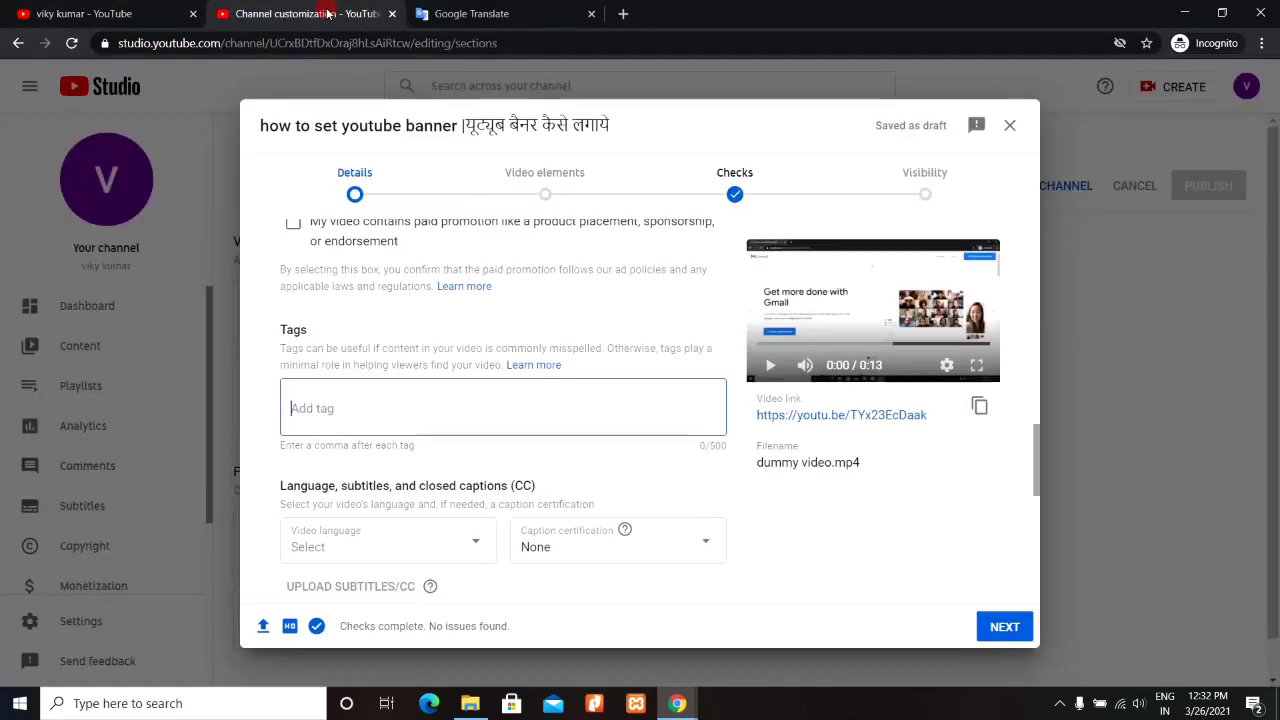
left_click(105, 8)
left_click(427, 83)
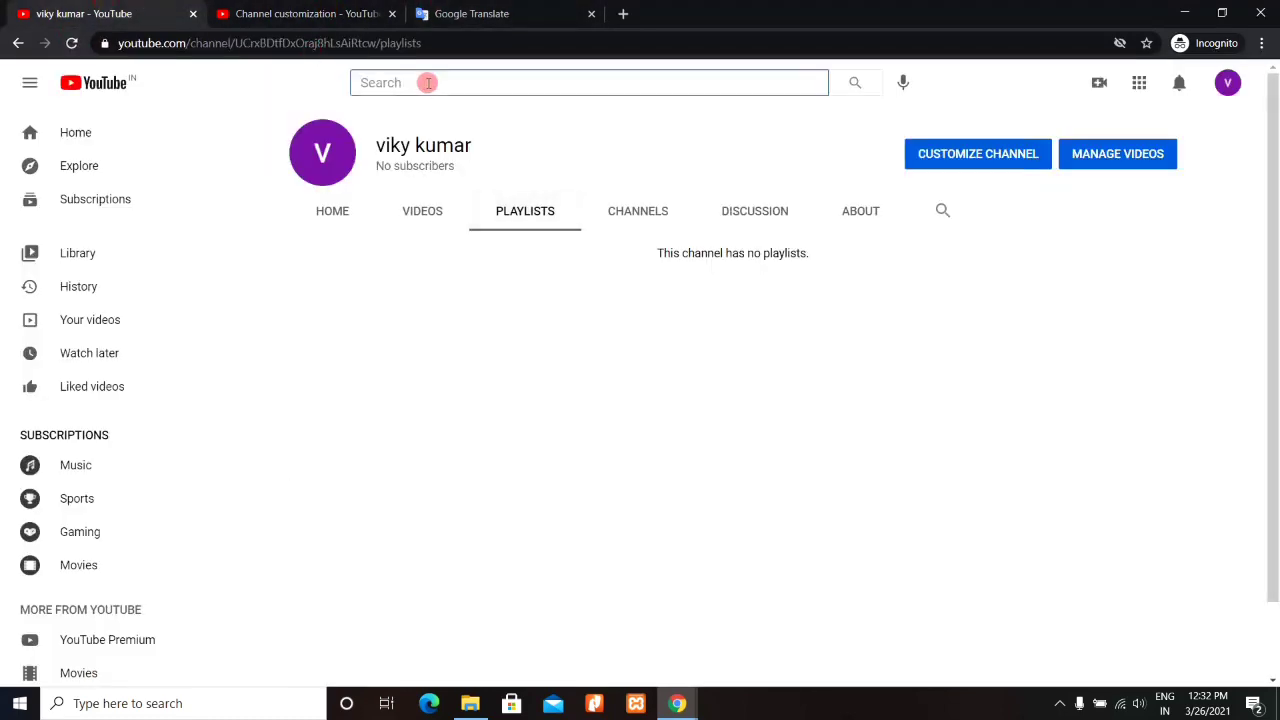
type("yout")
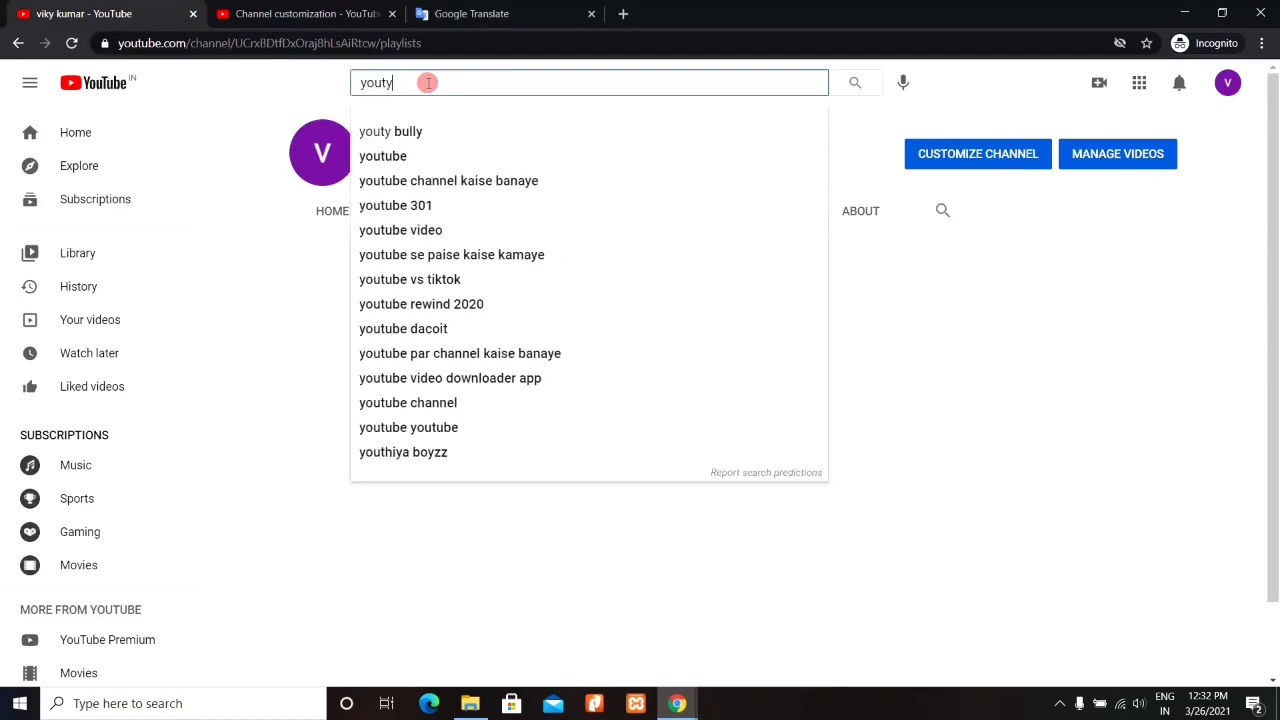
type("ub")
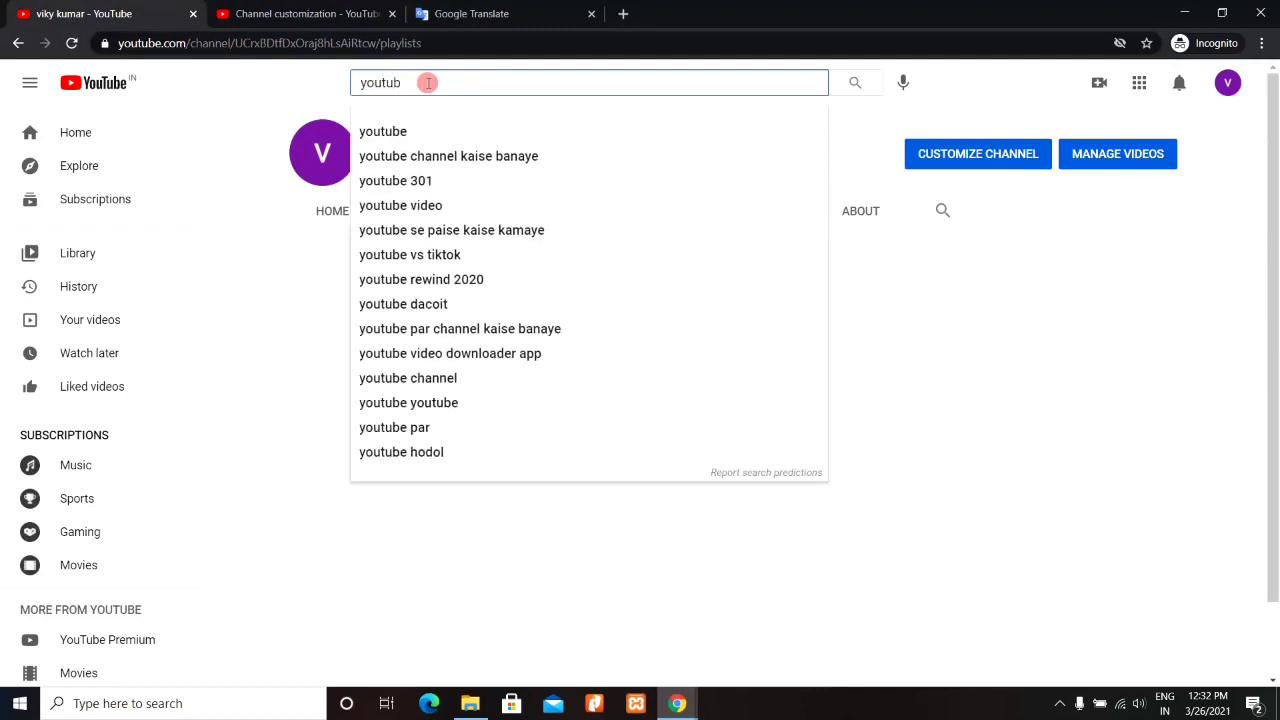
type("e banner ka")
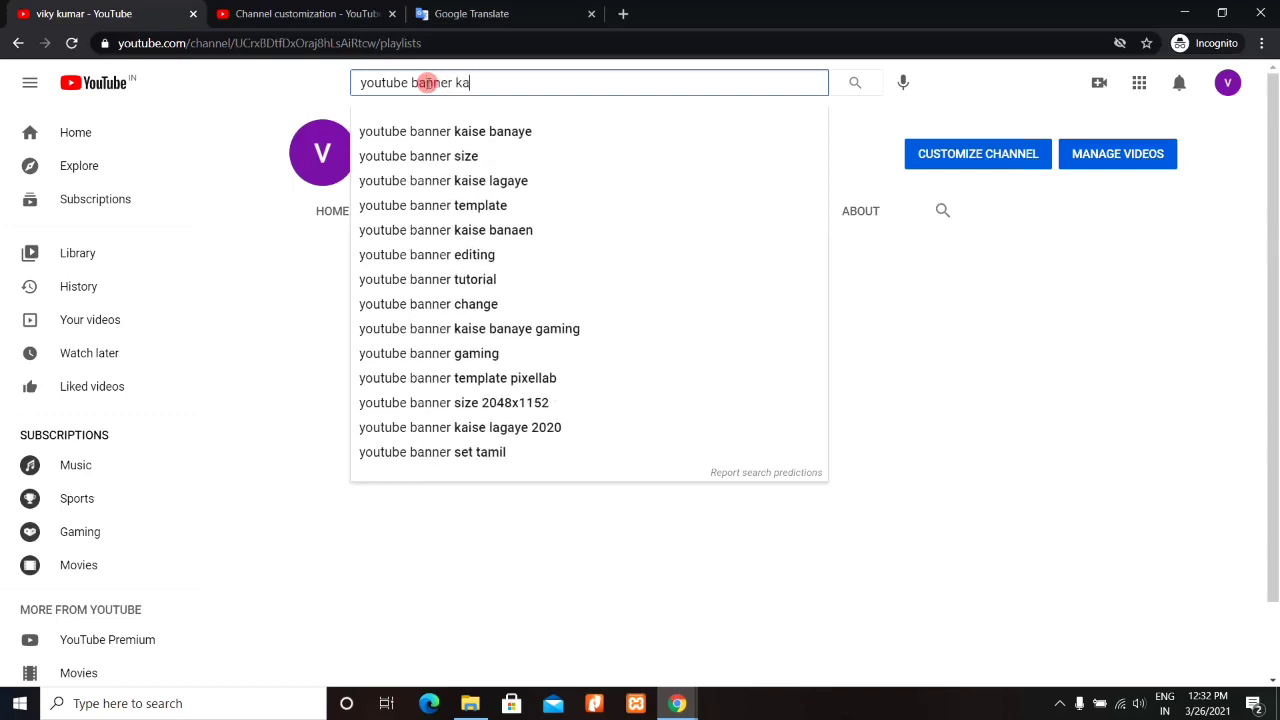
type("ise lgaye")
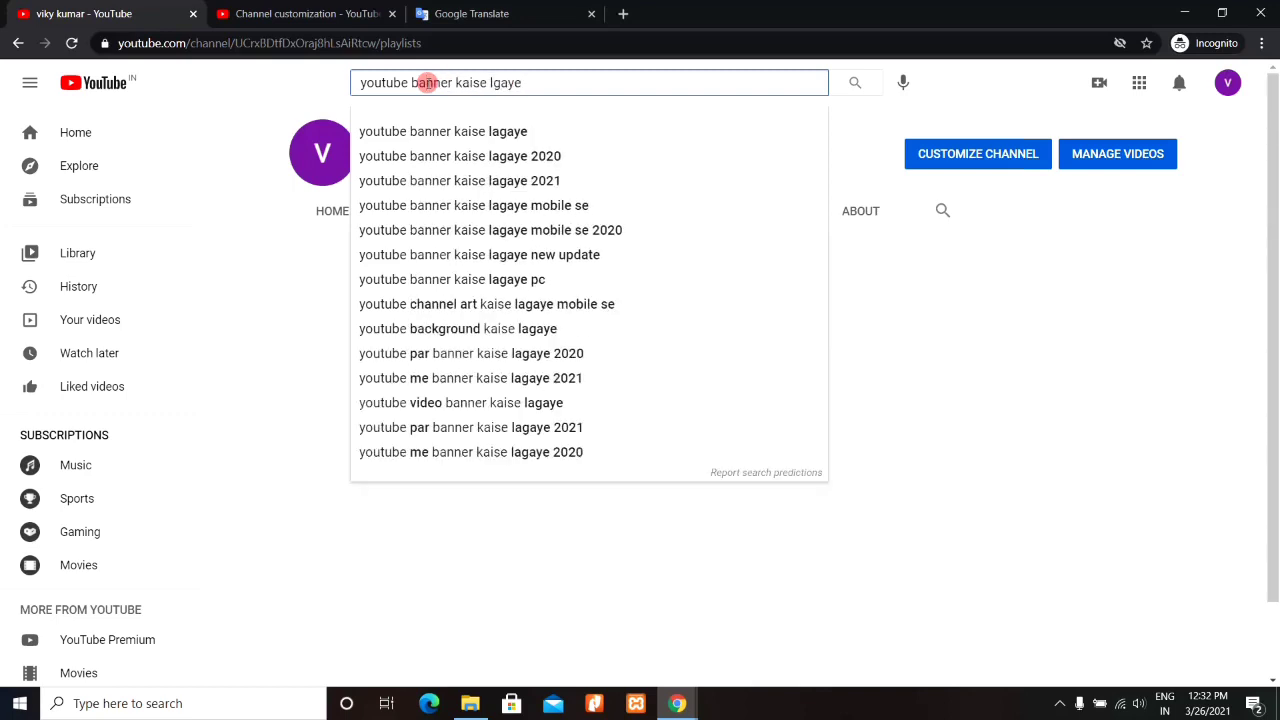
key("Return")
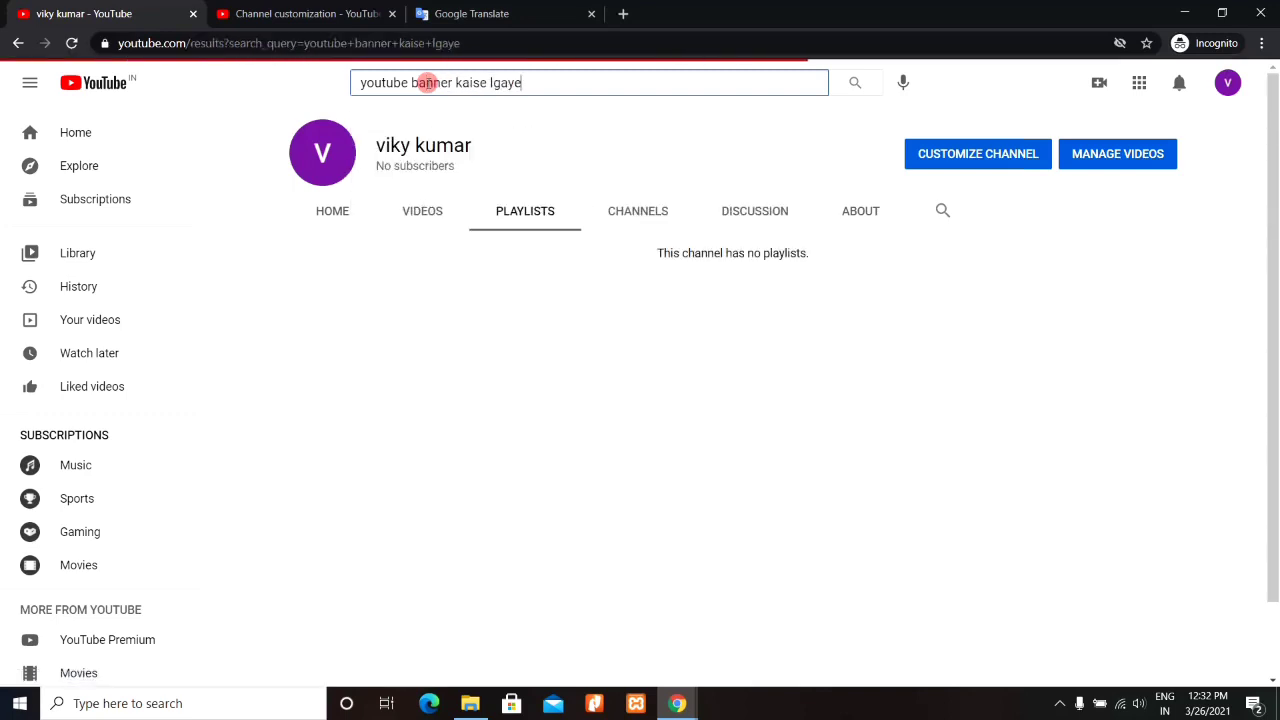
Copy the search phrase "youtube banner kaise lgaye" from the YouTube search box.
left_click(543, 80)
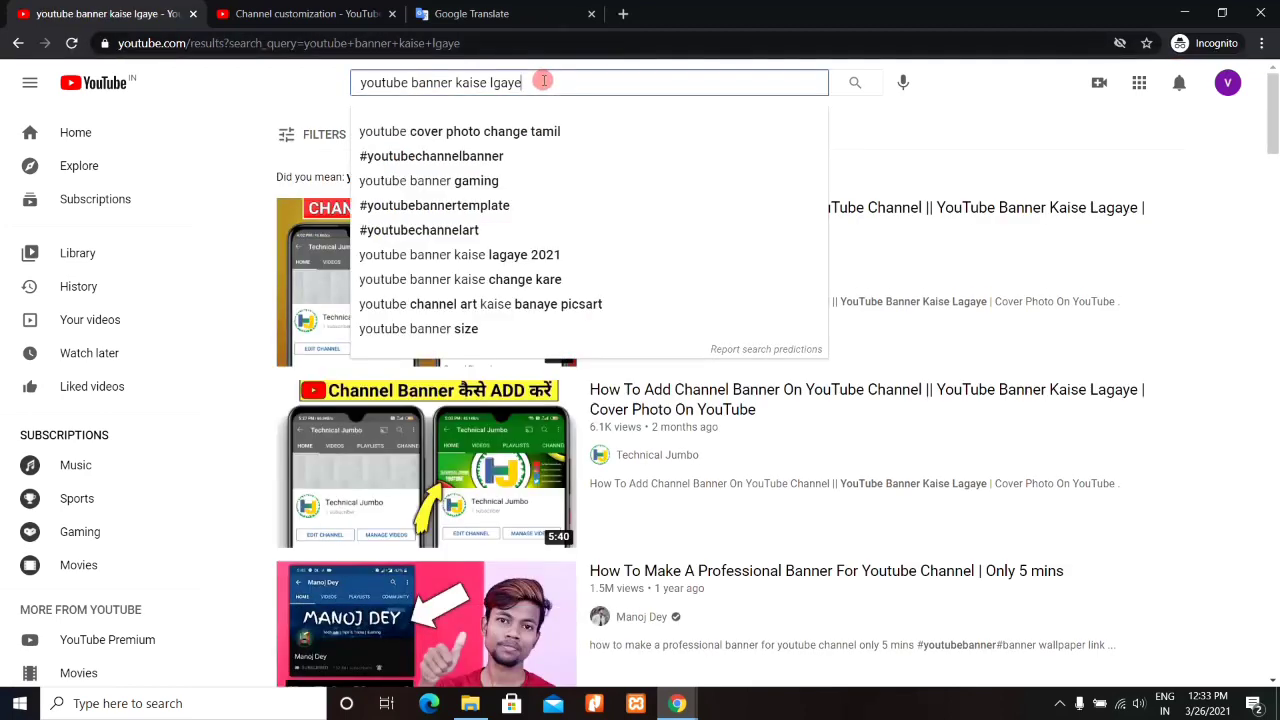
triple_click(543, 80)
key("ctrl+c")
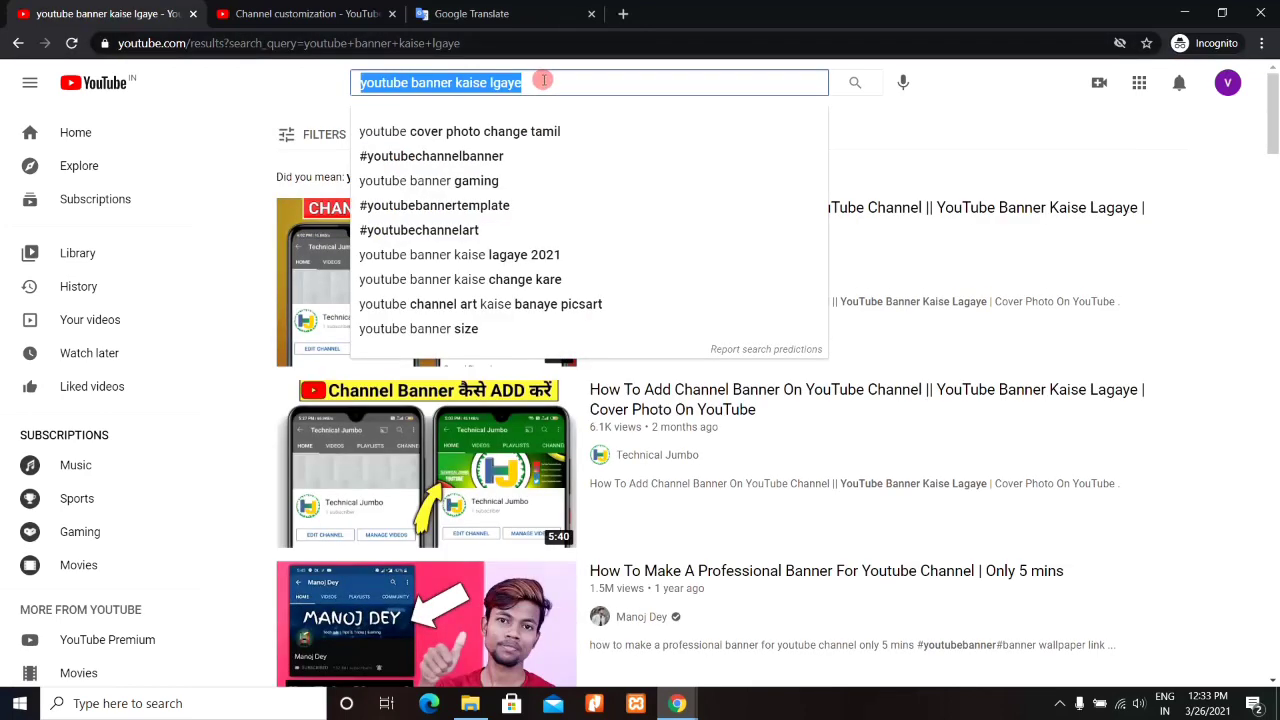
left_click(543, 80)
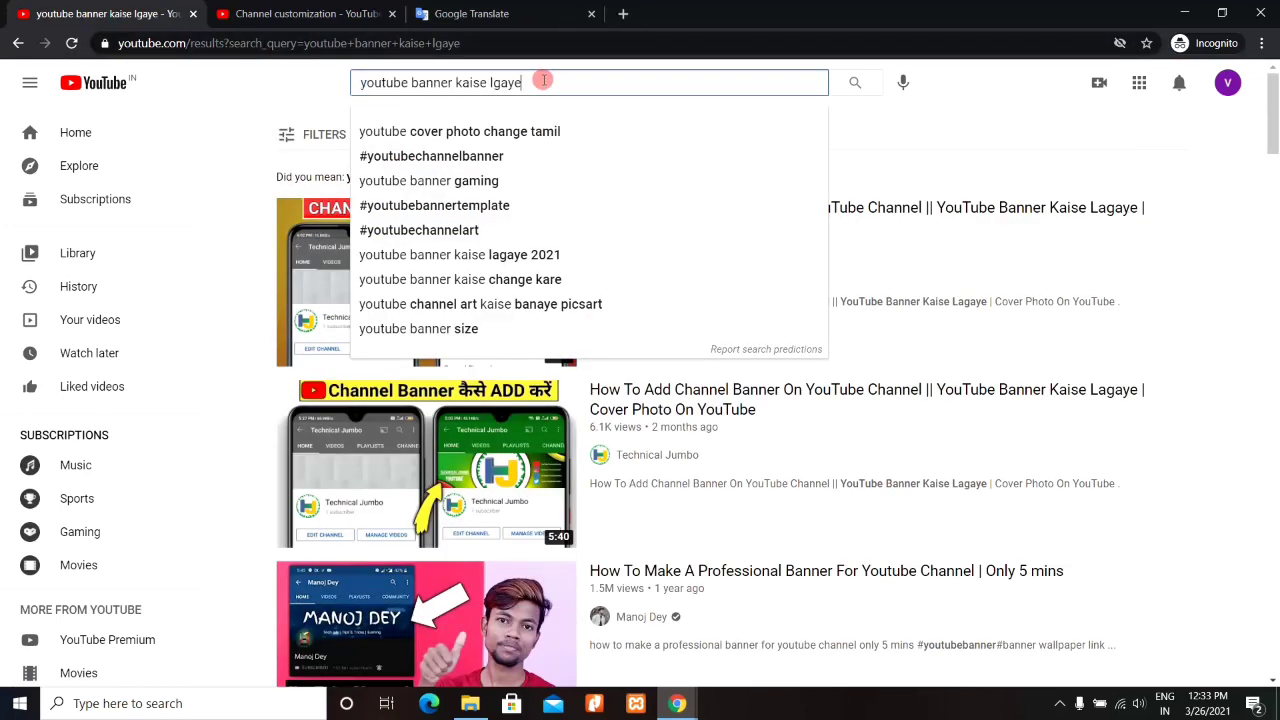
Paste the copied phrase "youtube banner kaise lgaye" as a tag for the video in YouTube Studio.
left_click(287, 8)
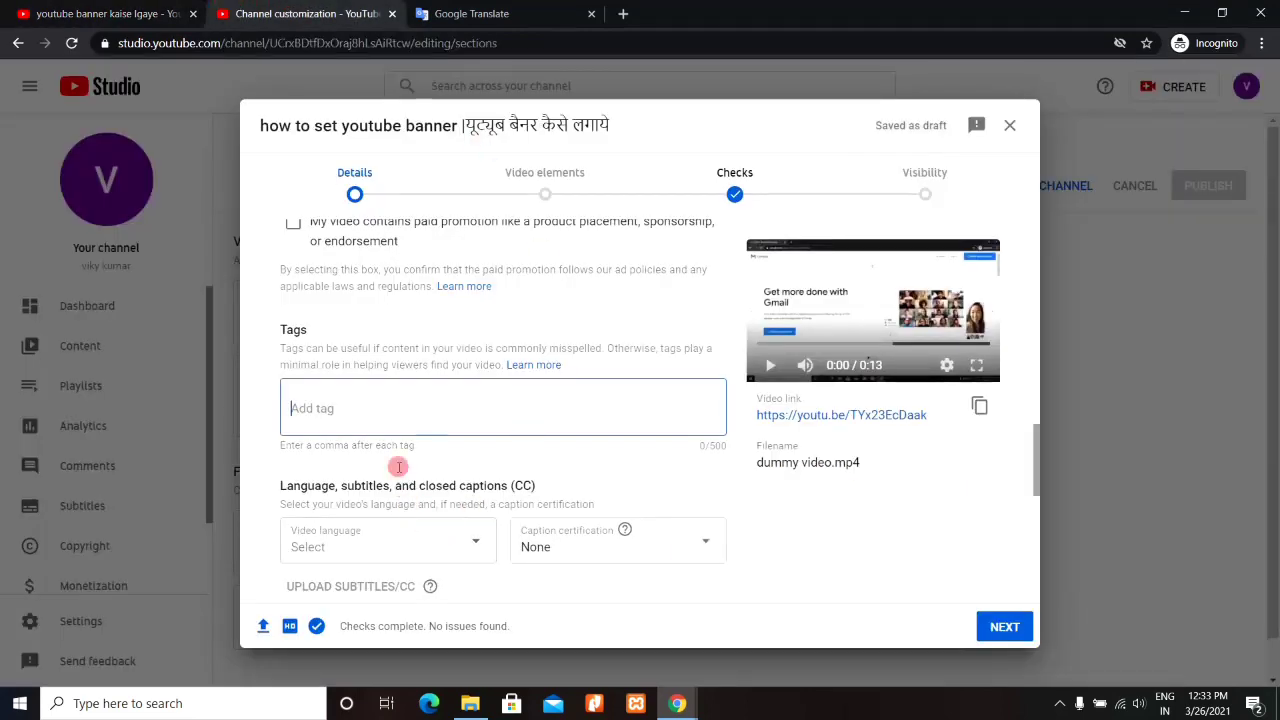
key("ctrl+v")
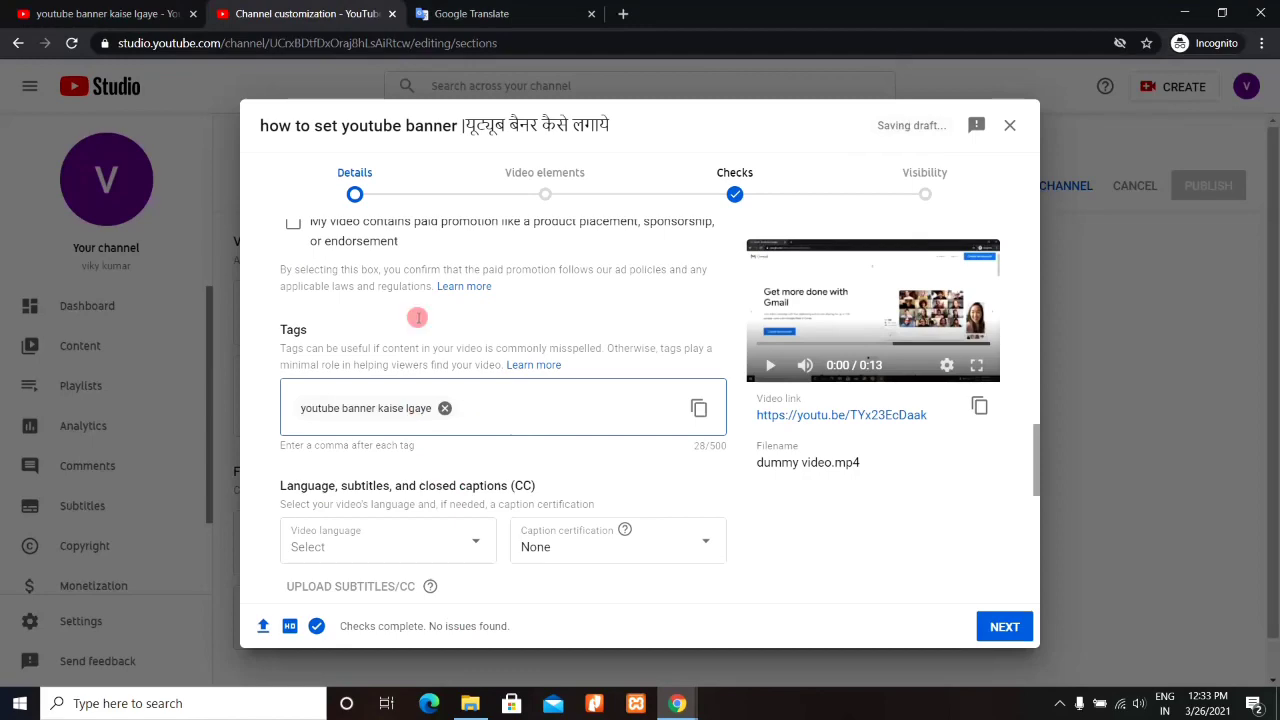
Return to the YouTube results page and search for "how to set youtube banner".
left_click(160, 8)
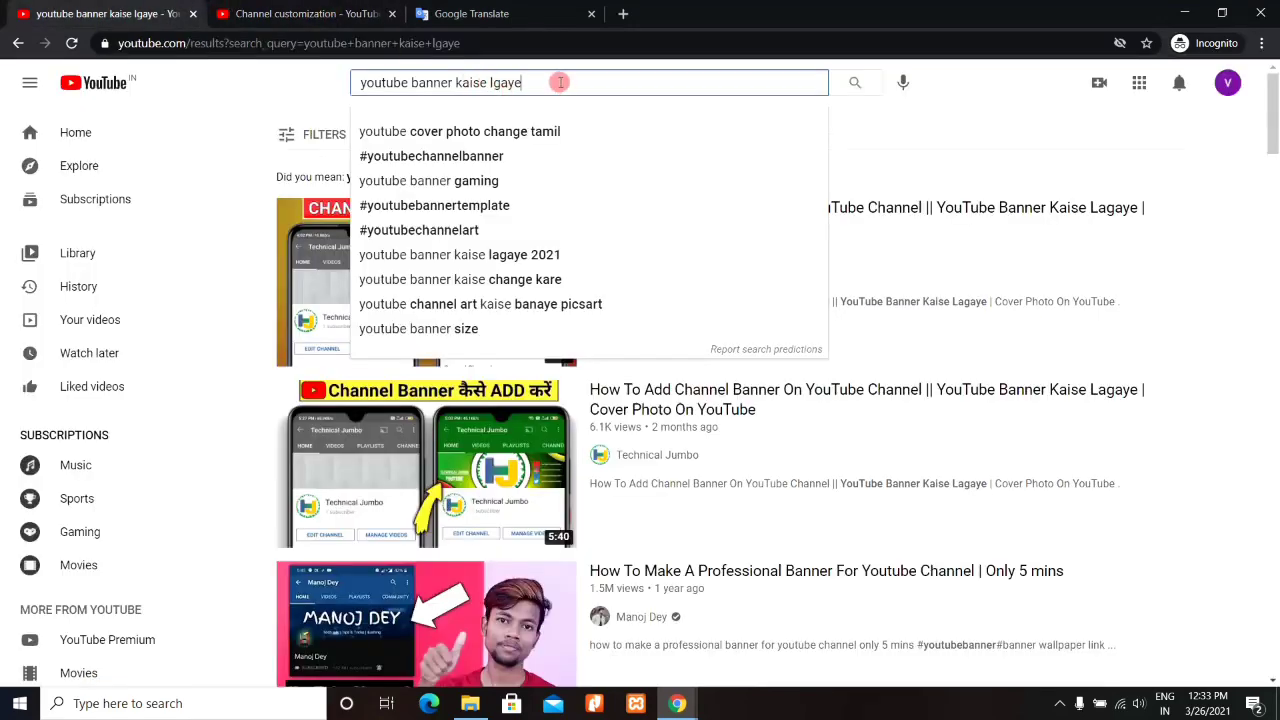
key("ctrl+a")
type("how to")
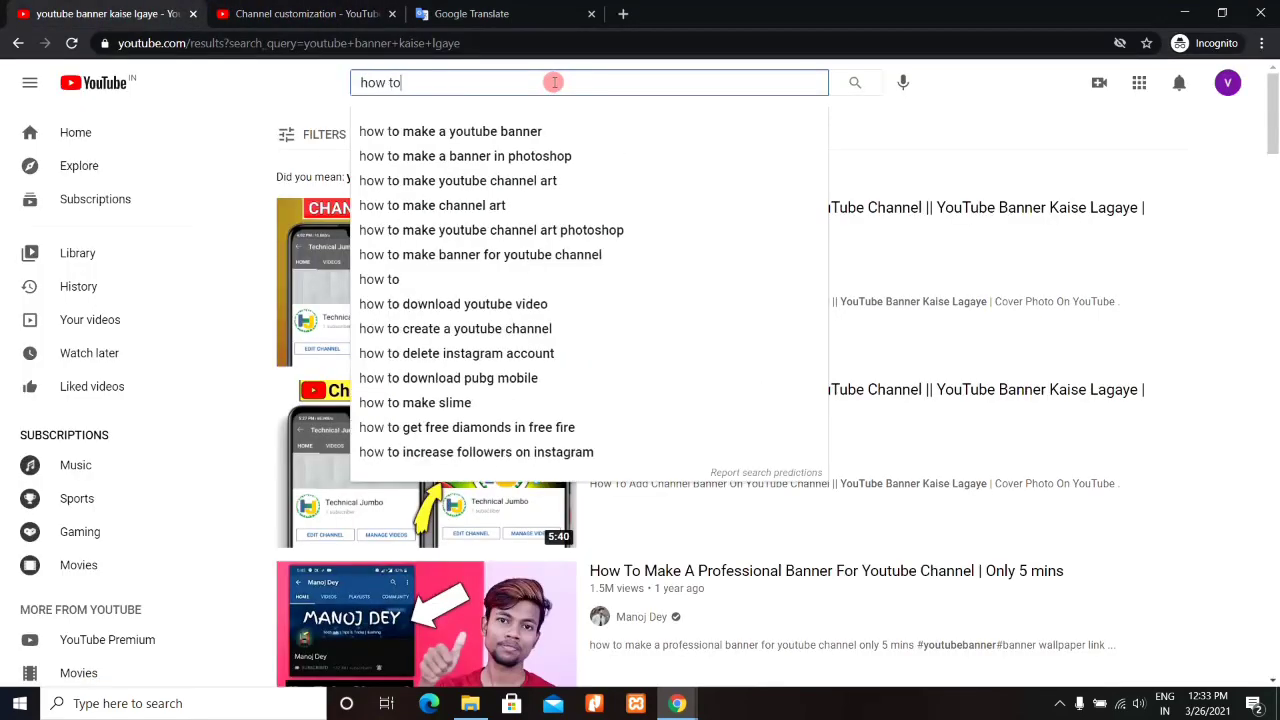
type(" set youtu")
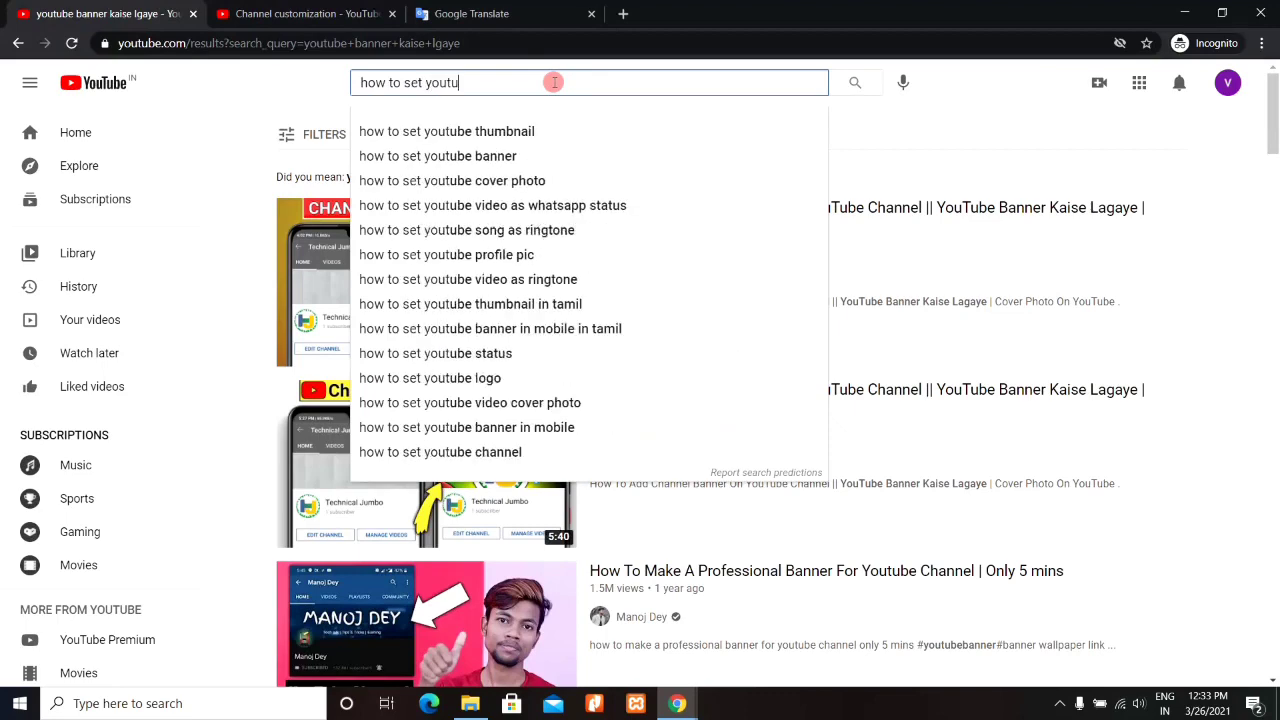
type("be banner")
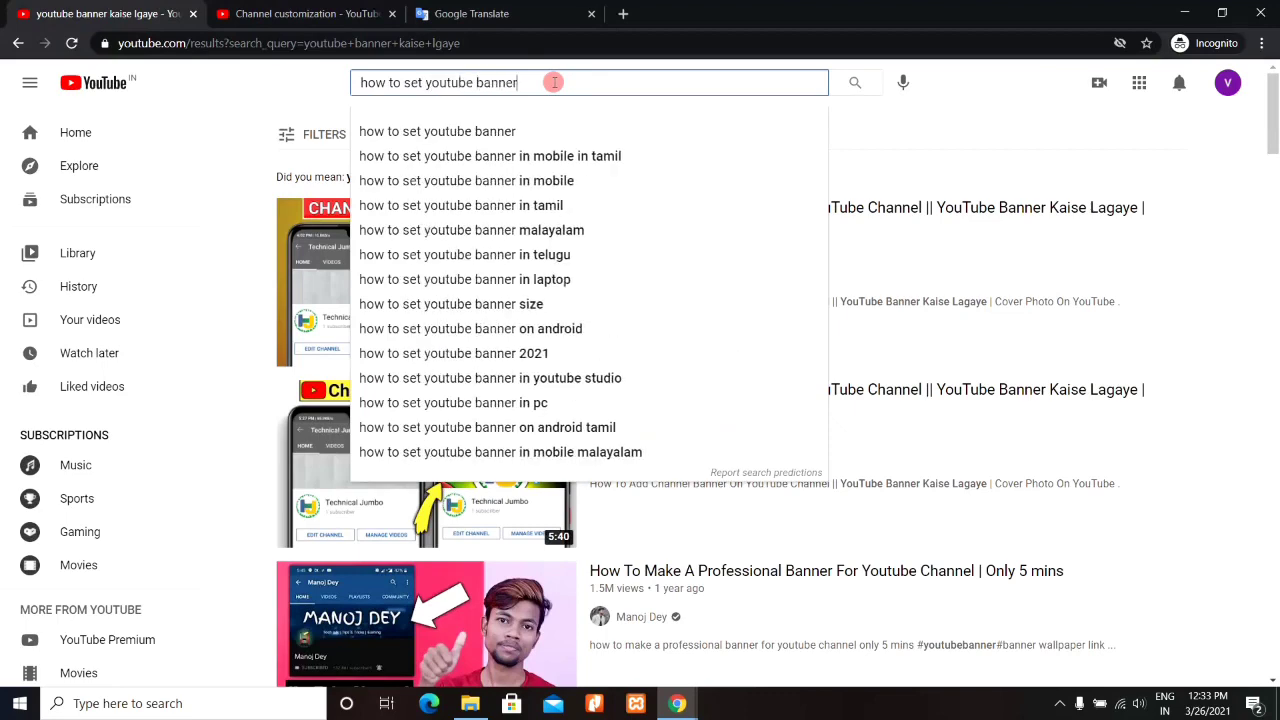
key("Return")
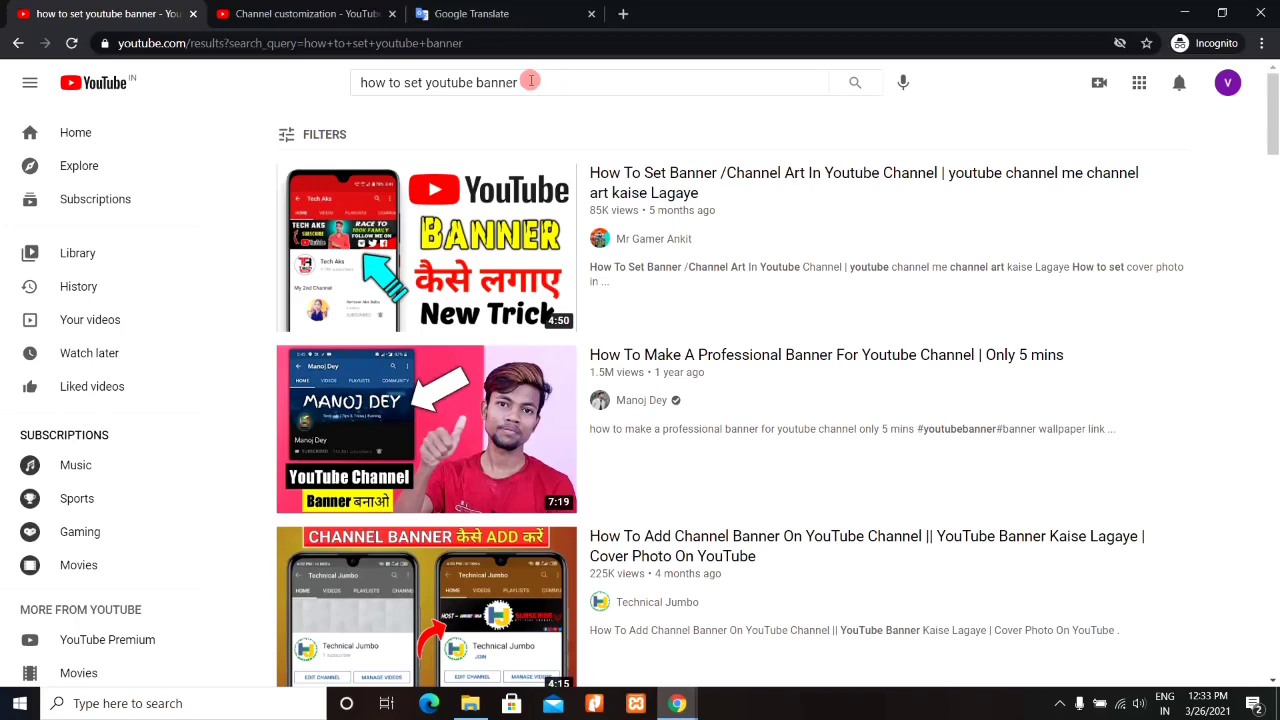
Re-enter the word "banner" in the YouTube search phrase and copy the whole phrase "how to set youtube banner".
left_click(530, 81)
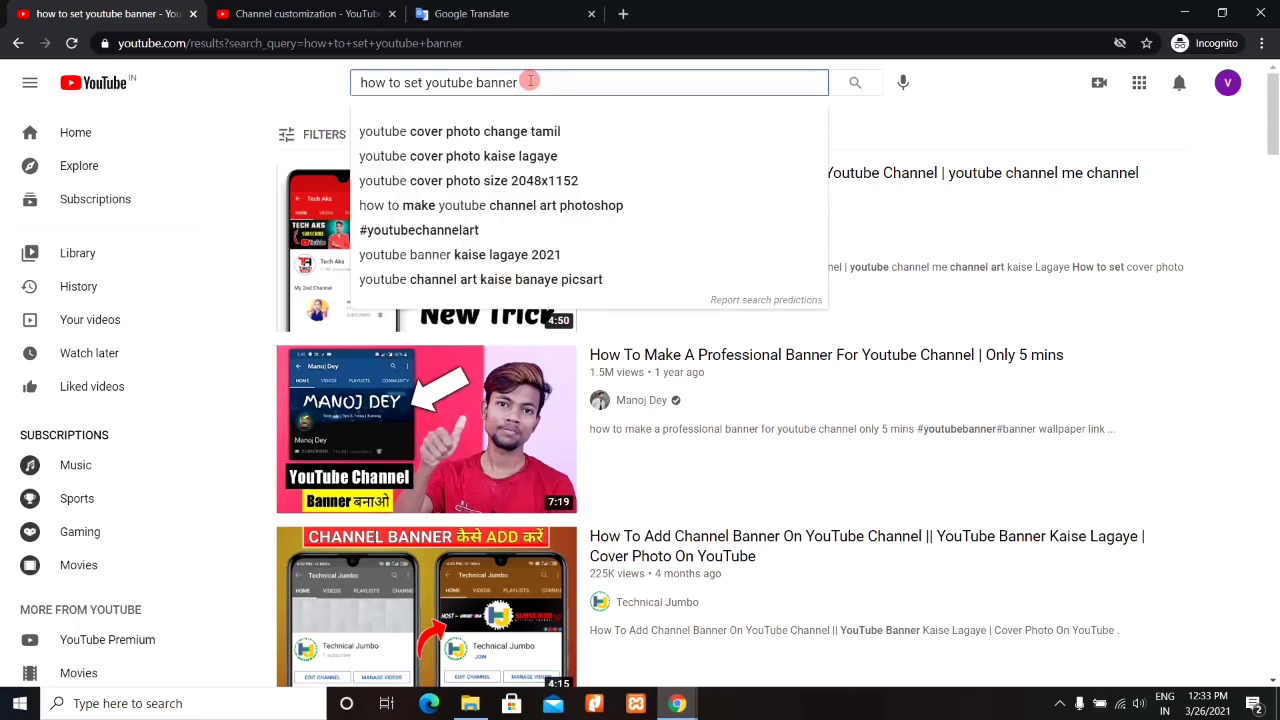
key("BackSpace")
key("BackSpace")
key("BackSpace")
key("BackSpace")
key("BackSpace")
key("BackSpace")
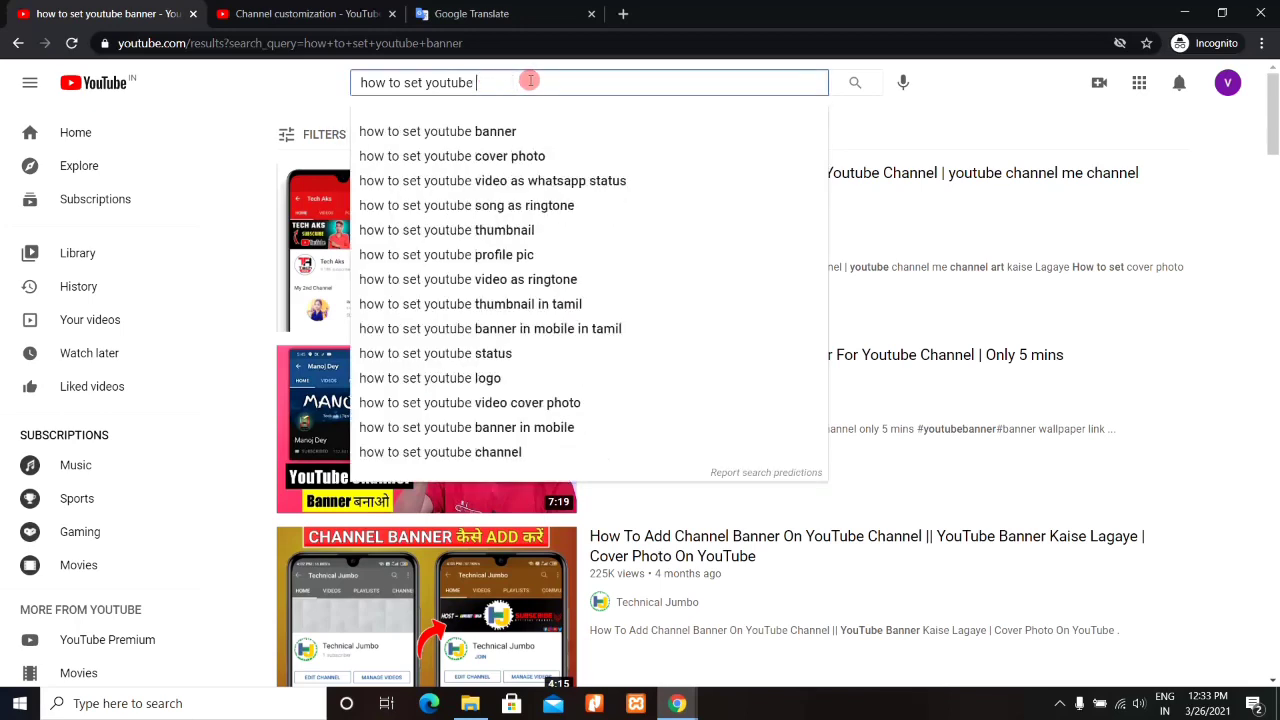
type("banner")
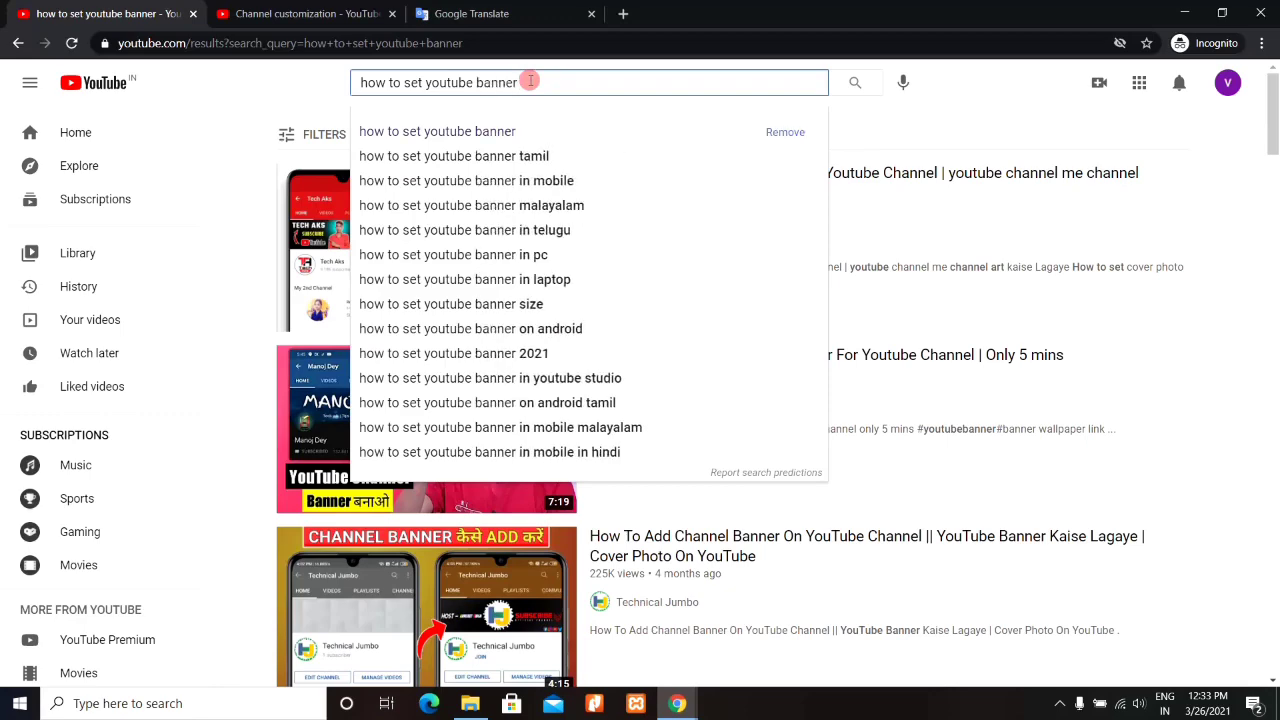
key("ctrl+a")
key("ctrl+c")
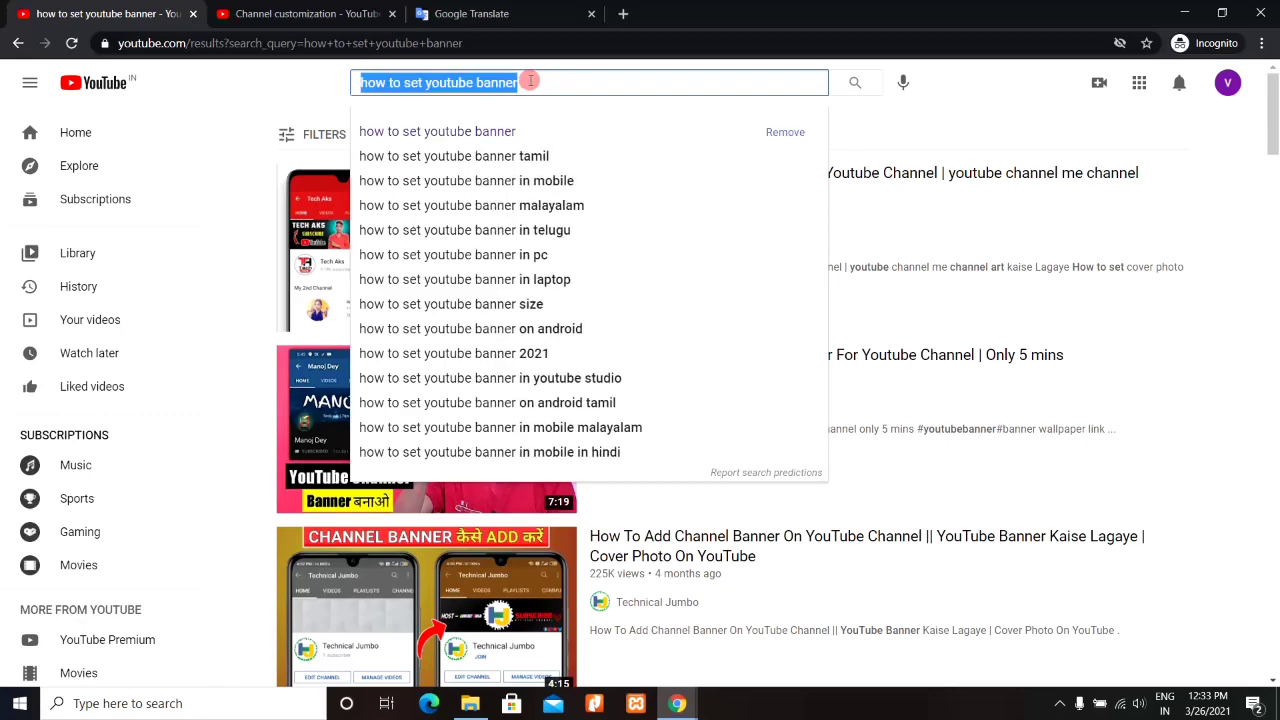
Add the copied phrase "how to set youtube banner" as a second tag on the video in YouTube Studio.
left_click(300, 14)
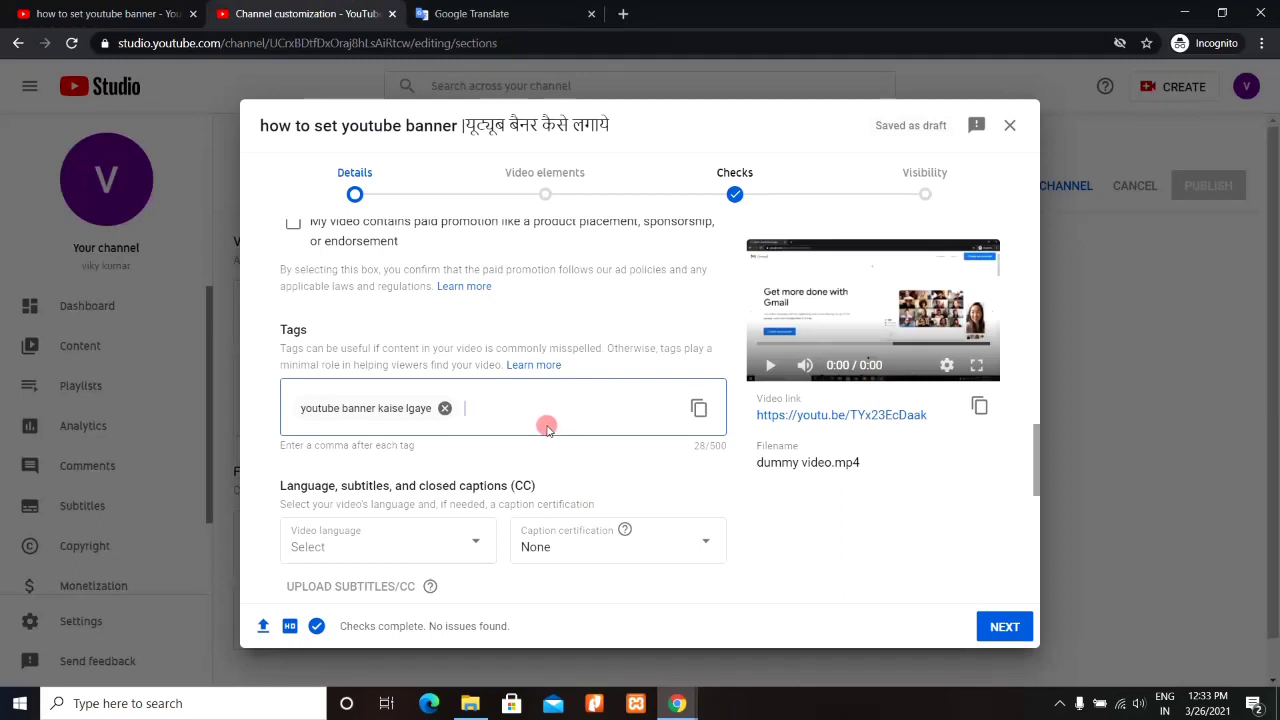
key("ctrl+v")
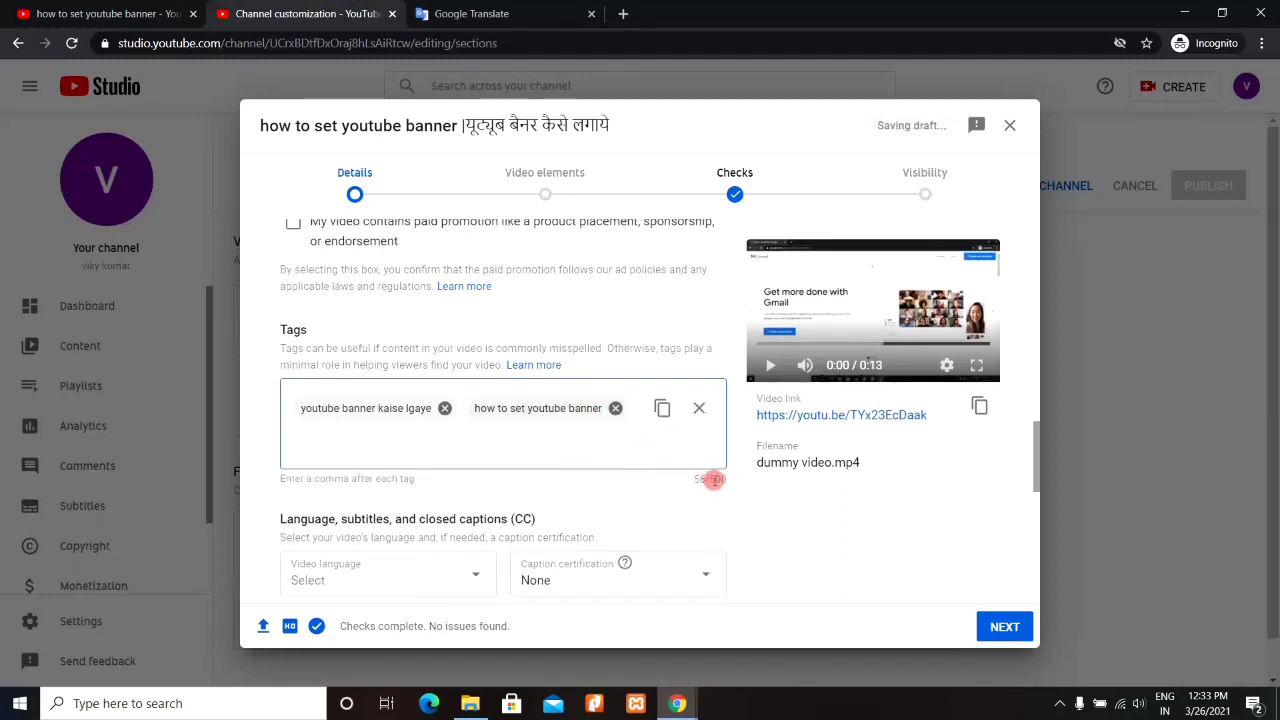
left_click_drag(708, 479, 605, 438)
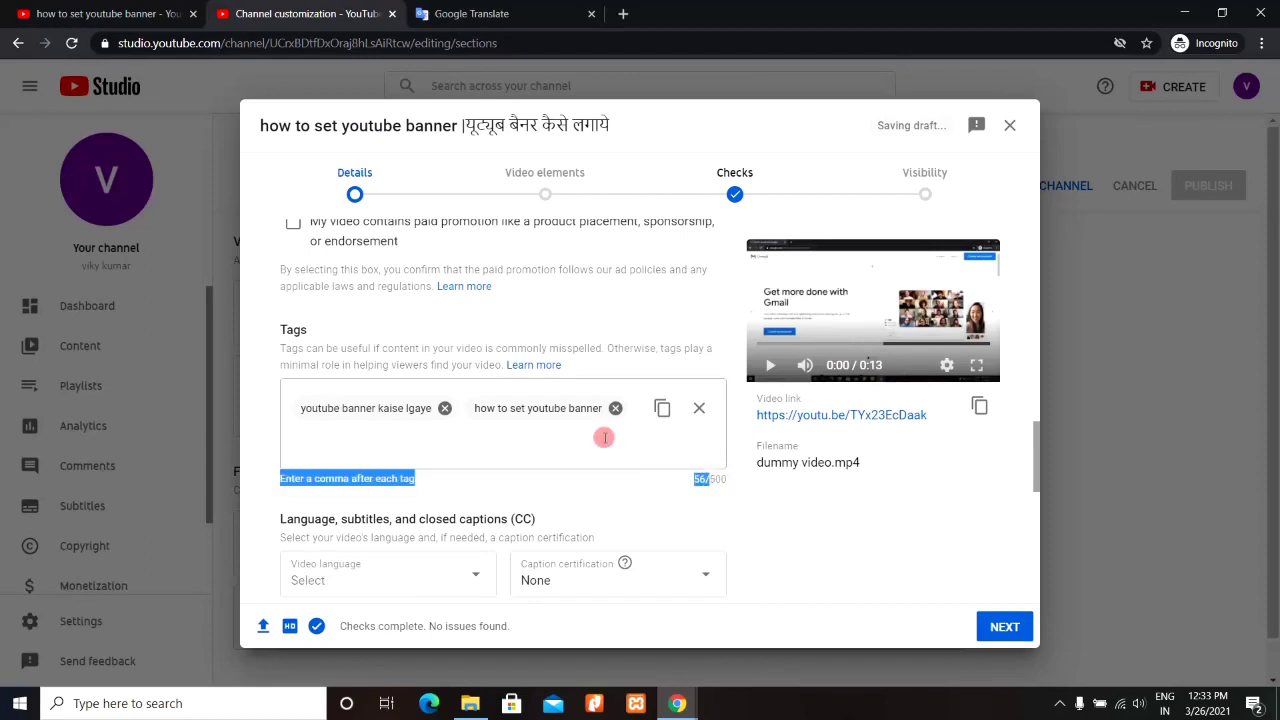
Look through the available video languages and the recording date calendar in the video details.
left_click_drag(604, 437, 1038, 458)
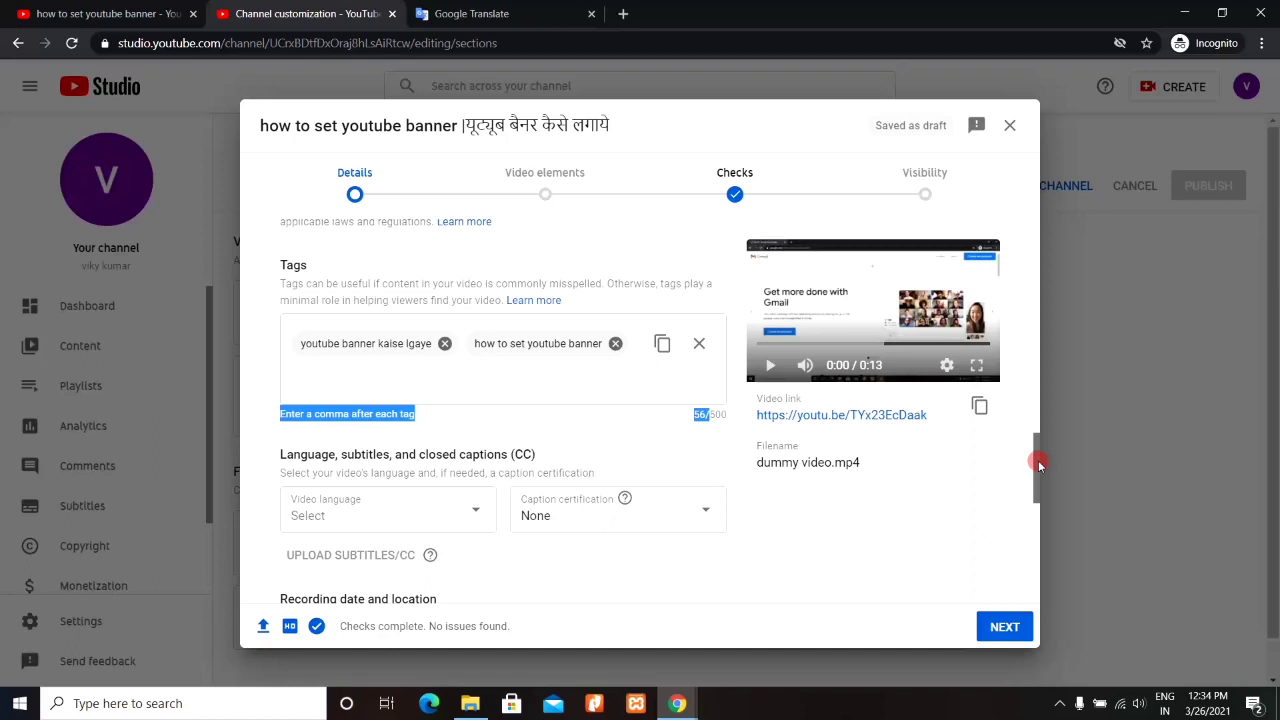
mouse_move(1038, 460)
left_mouse_down()
mouse_move(1039, 512)
mouse_move(1034, 476)
left_mouse_up()
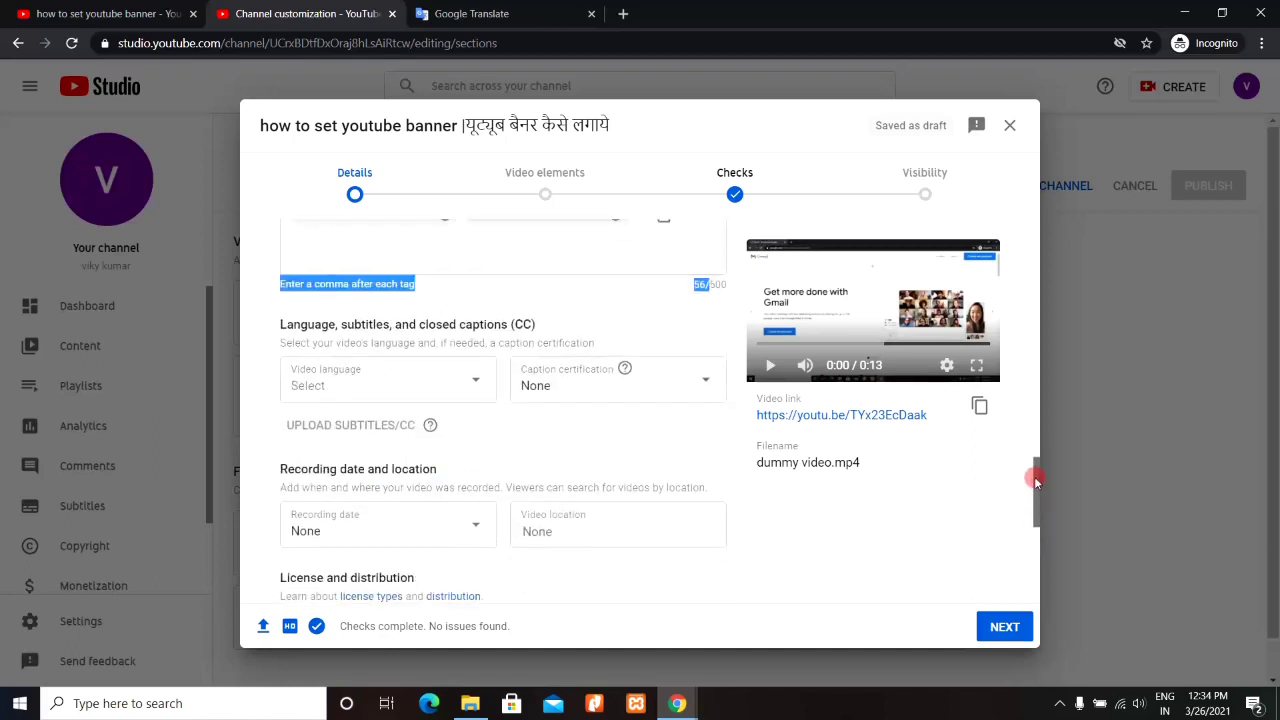
left_click(580, 337)
left_click(466, 408)
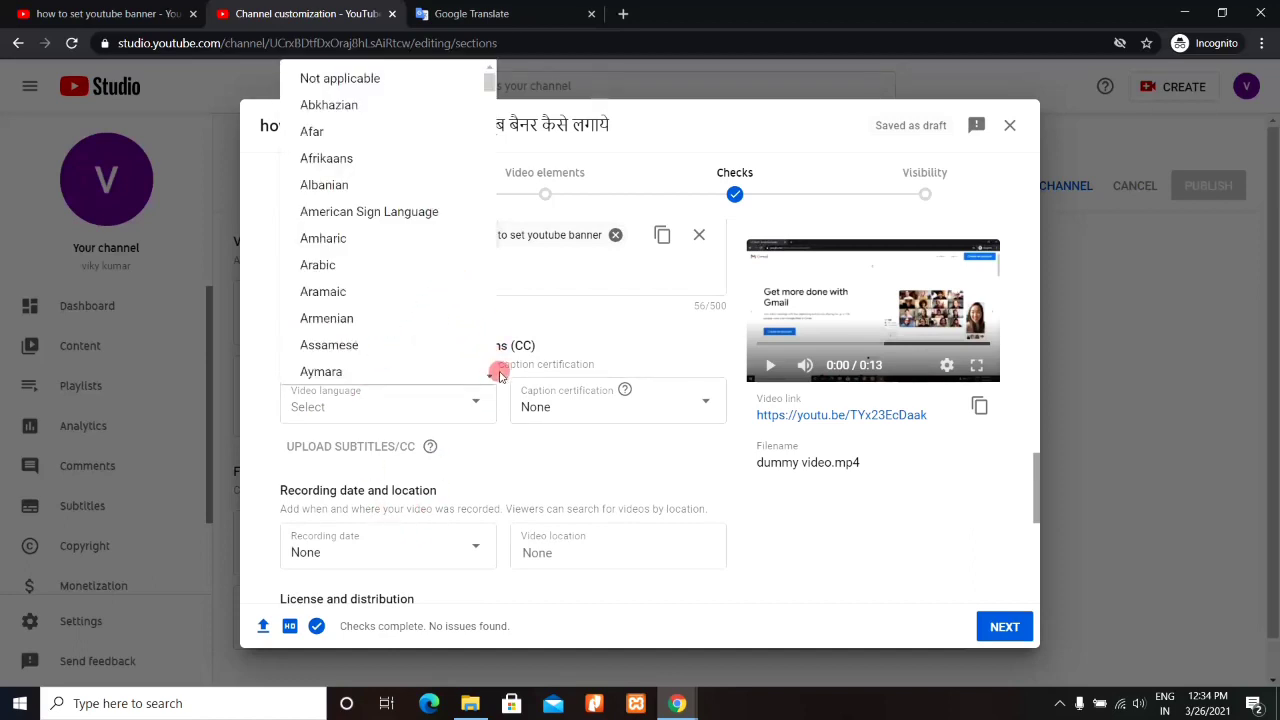
left_click(475, 399)
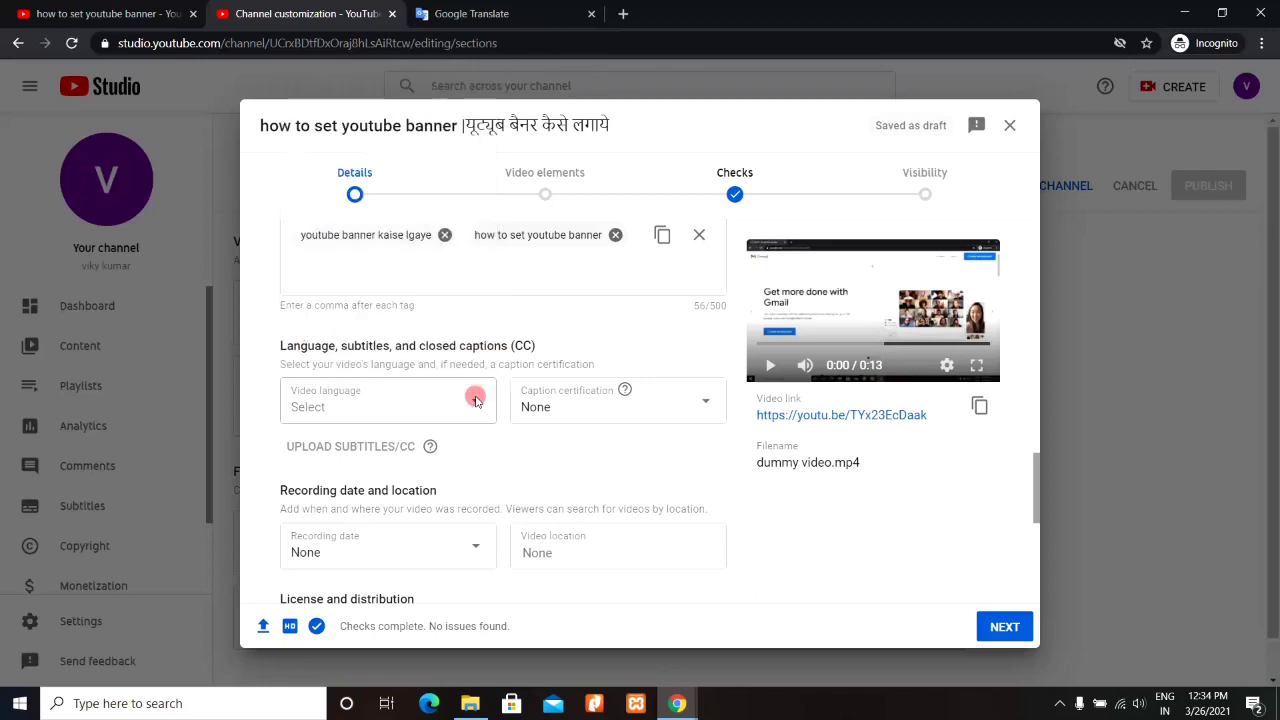
left_click(476, 553)
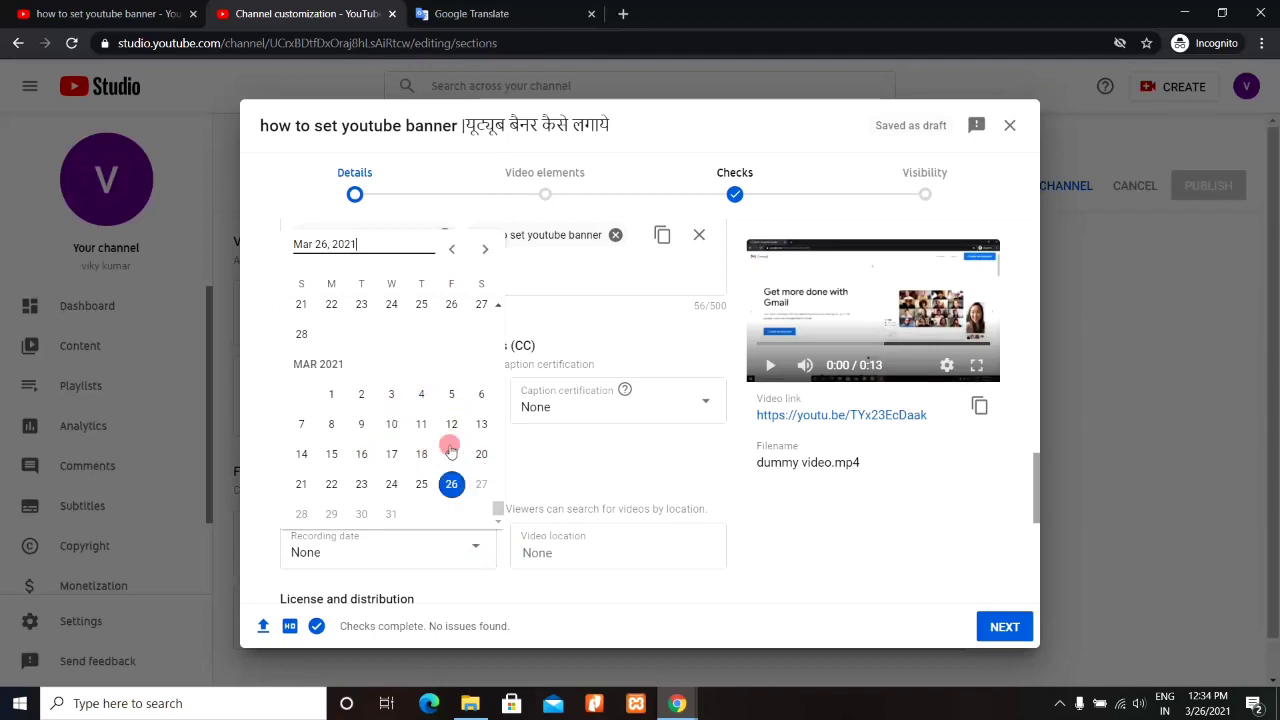
left_click(563, 470)
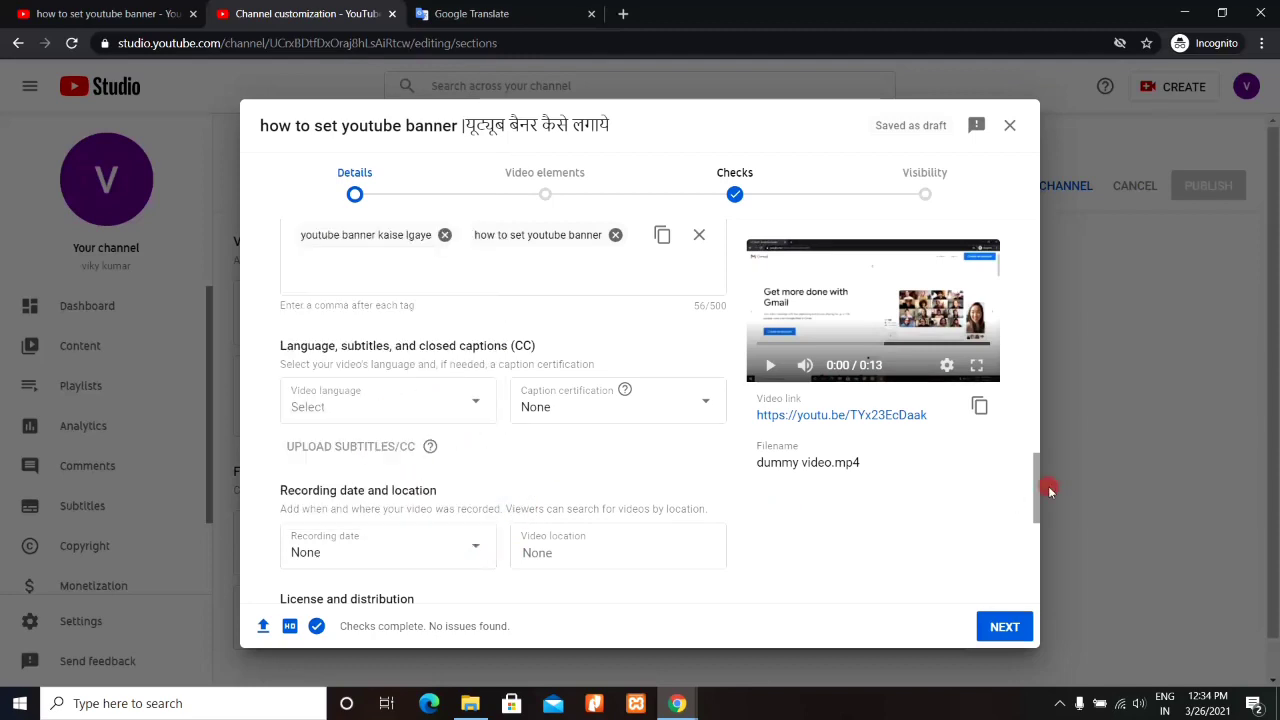
Set the video's license to Creative Commons - Attribution.
left_click_drag(1036, 487, 1036, 544)
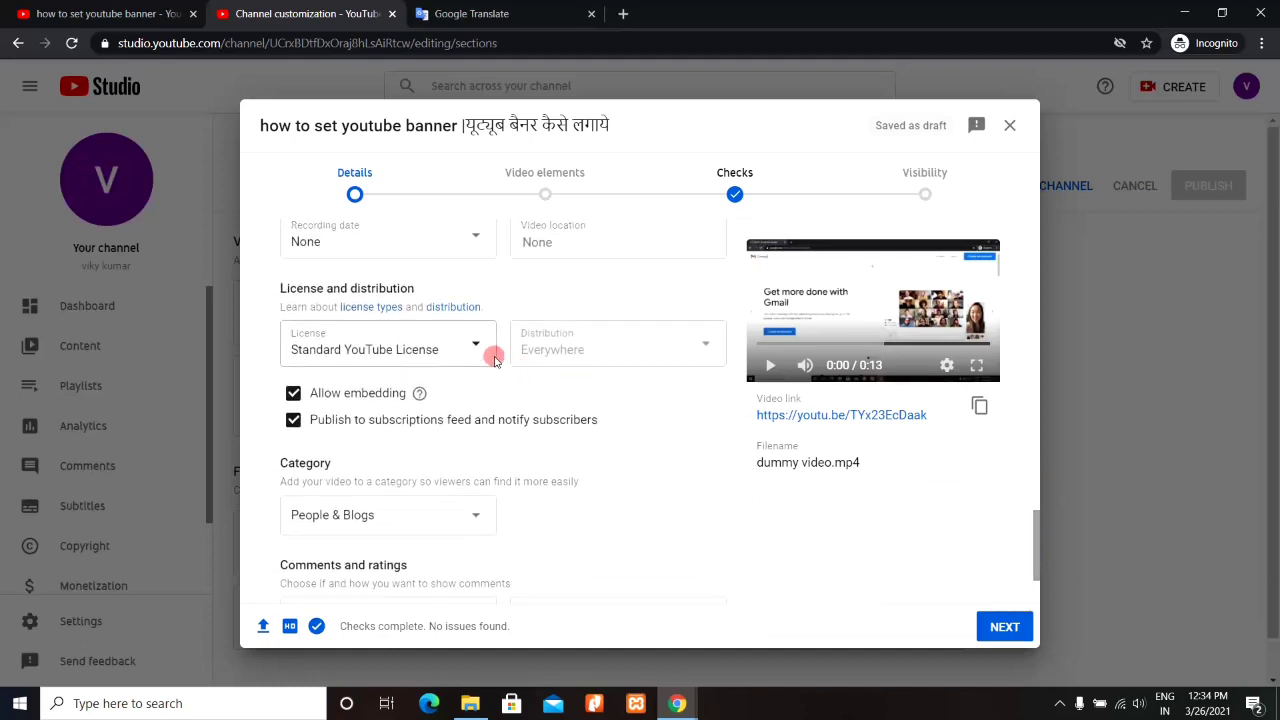
left_click(462, 345)
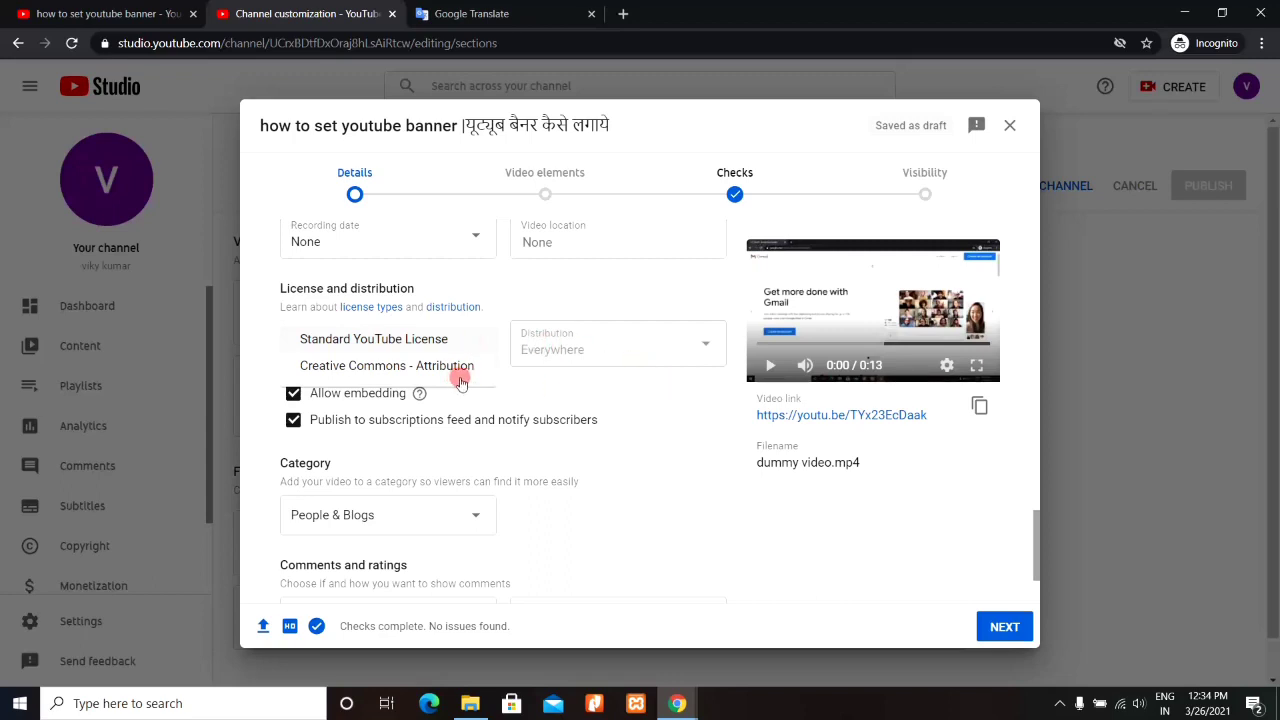
left_click(464, 367)
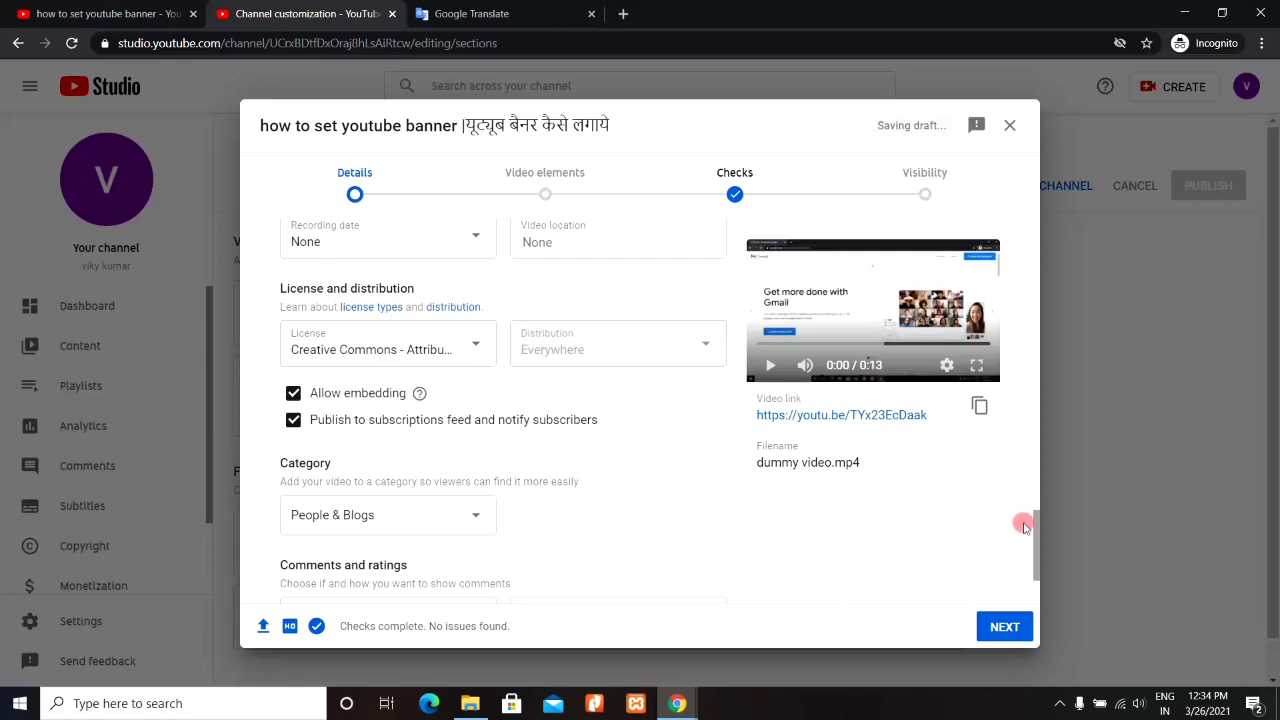
Look through the video category choices and the status of the upload checks.
left_click_drag(1036, 537, 1036, 552)
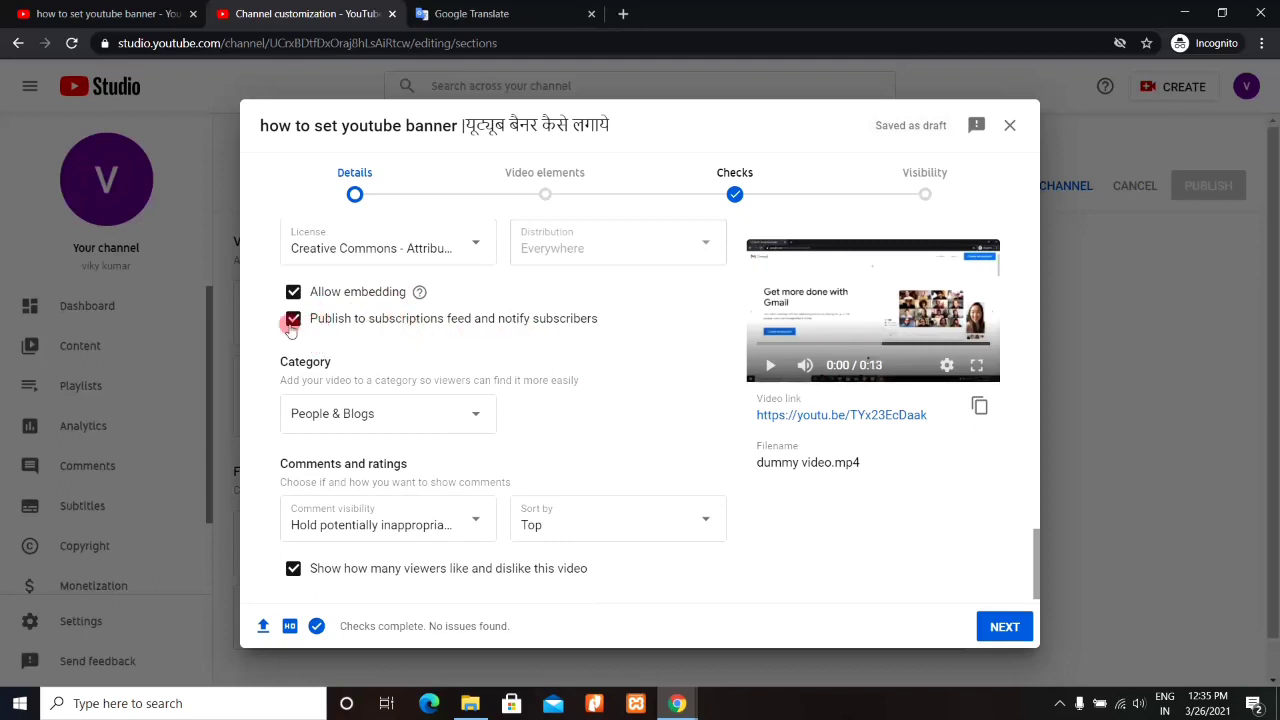
left_click(476, 420)
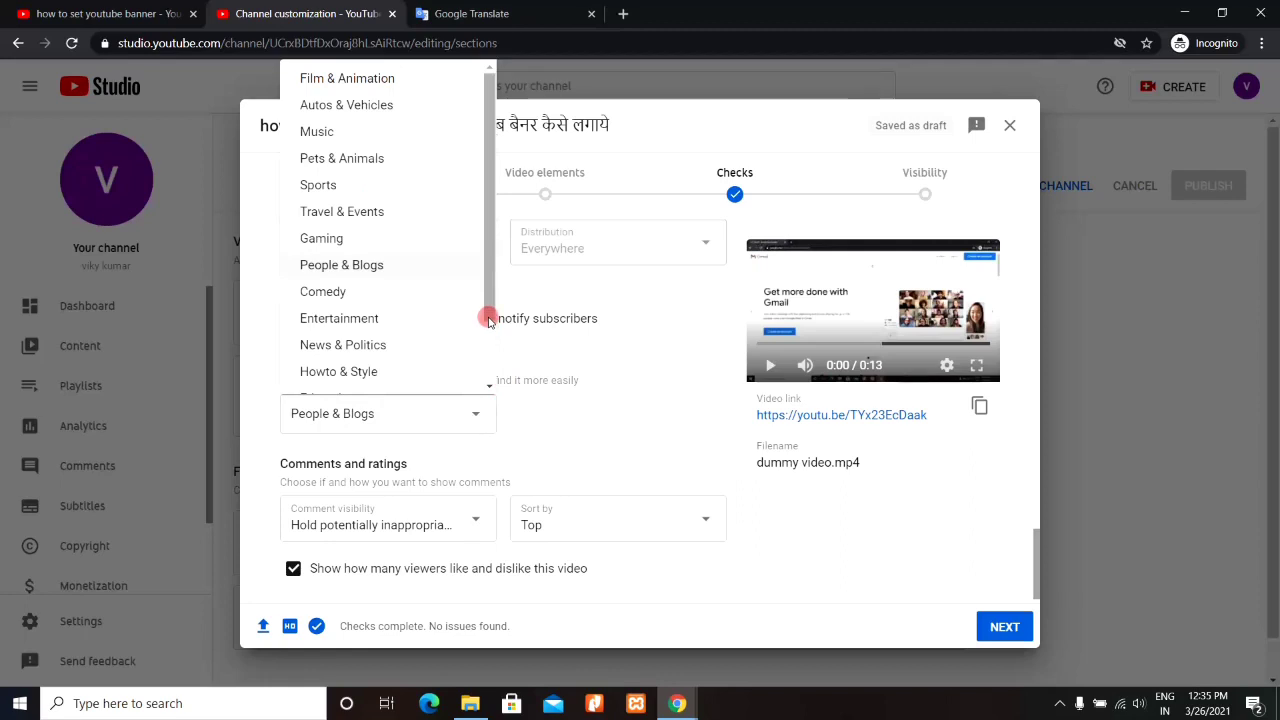
scroll(488, 317, "down", 1)
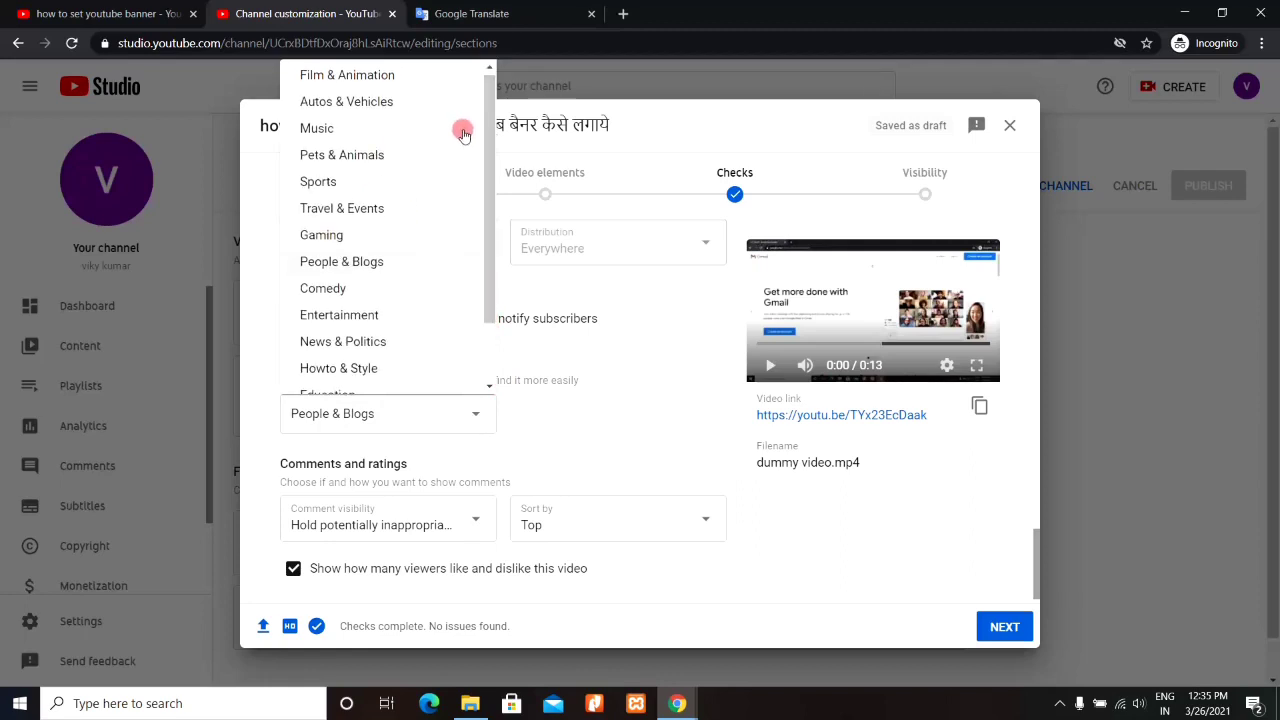
left_click(650, 424)
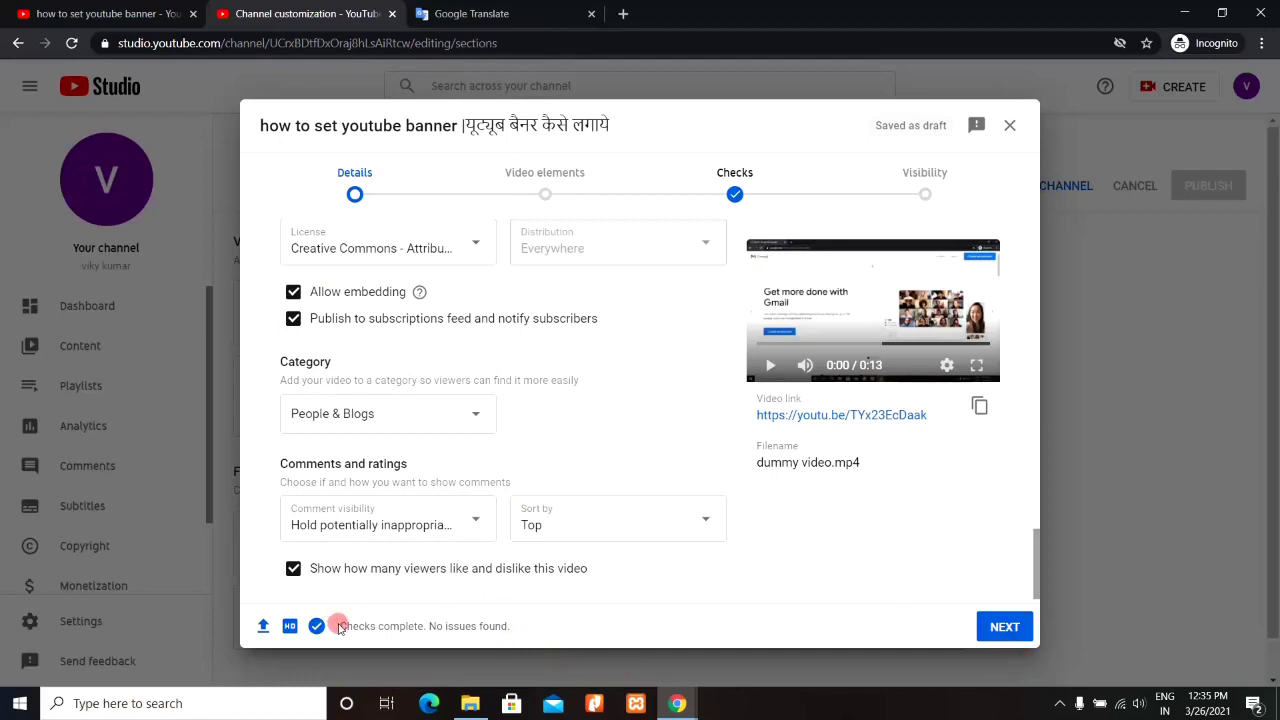
mouse_move(338, 626)
left_mouse_down()
mouse_move(518, 630)
mouse_move(600, 615)
left_mouse_up()
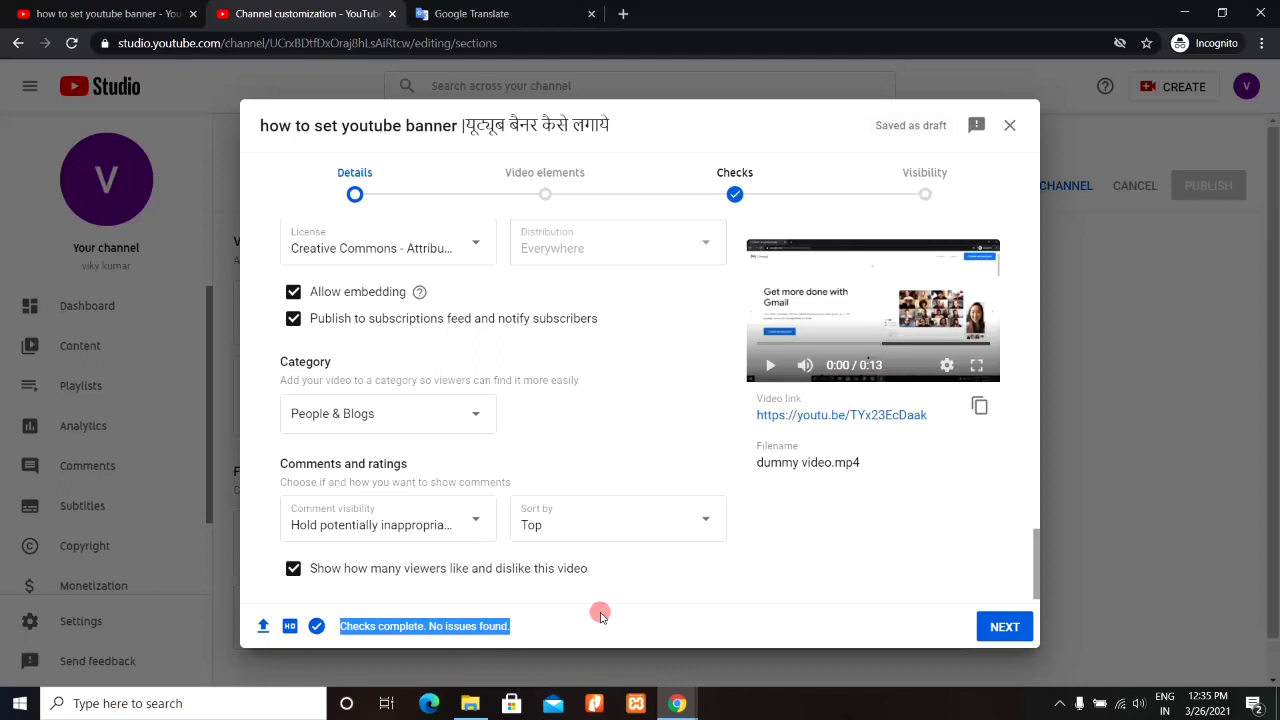
left_click(842, 577)
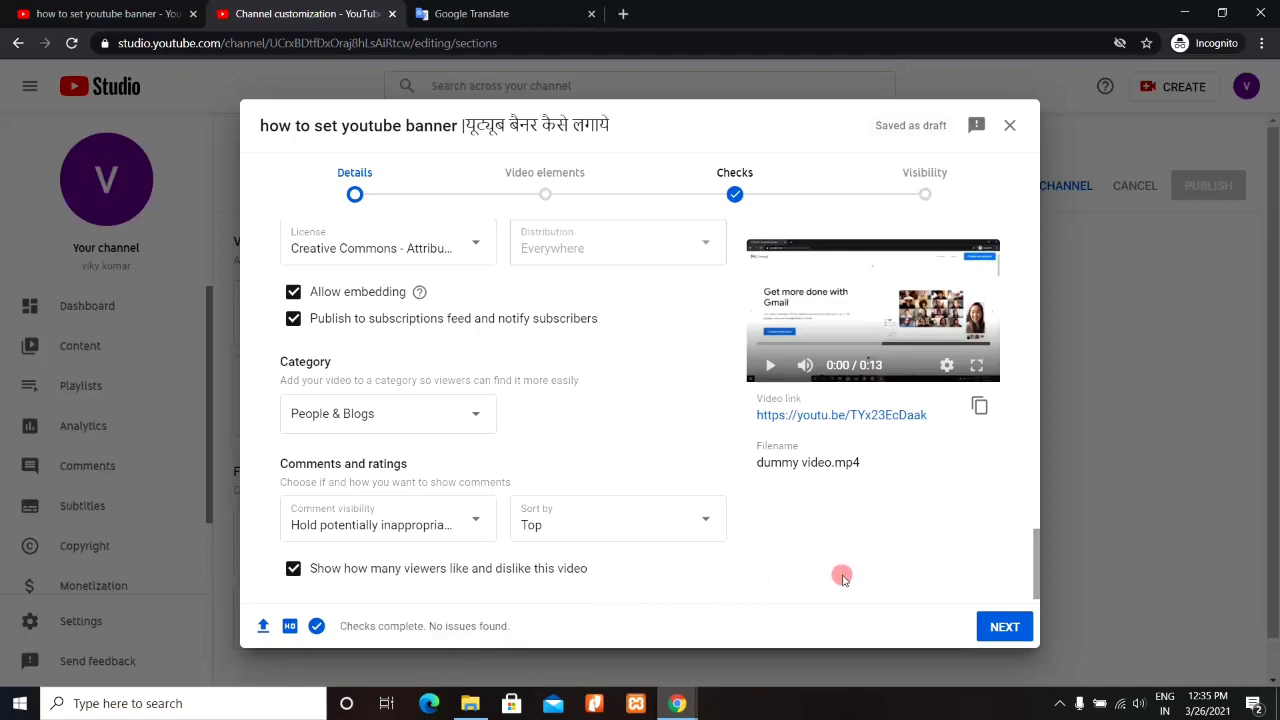
Advance past the Video elements and Checks stages to Visibility, dismissing the introduction to checks.
left_click(1003, 624)
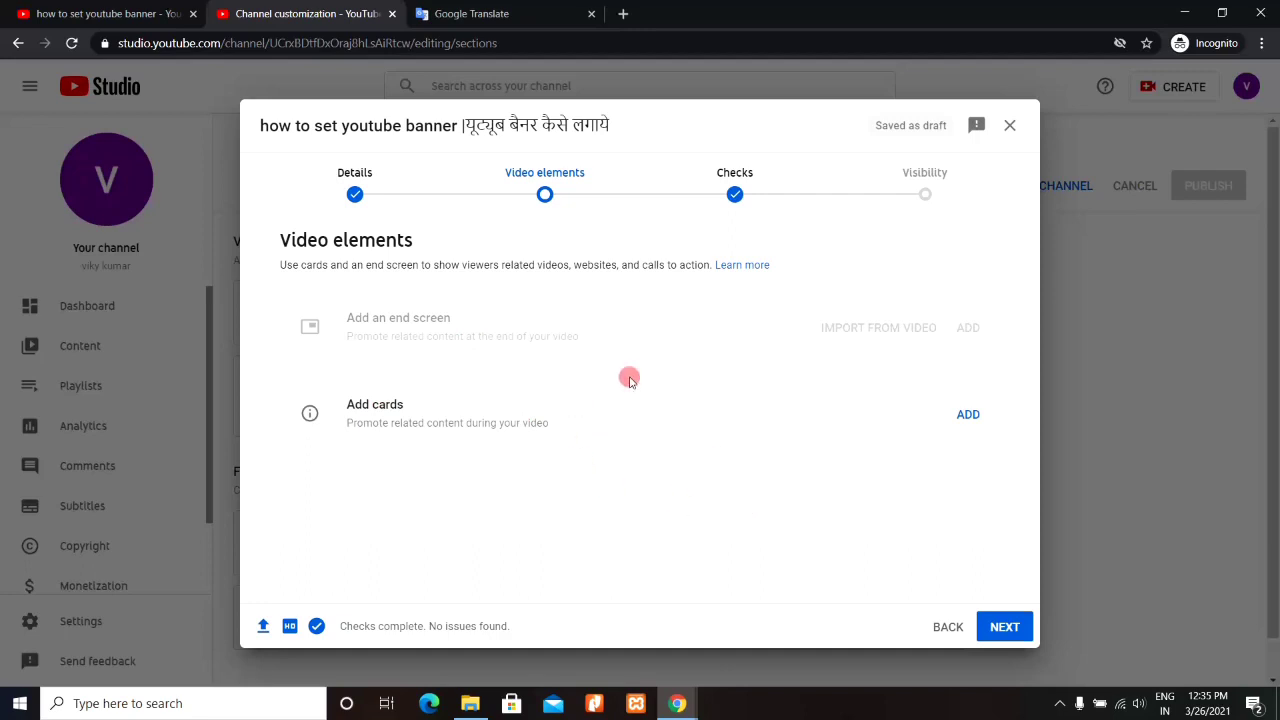
left_click(1003, 627)
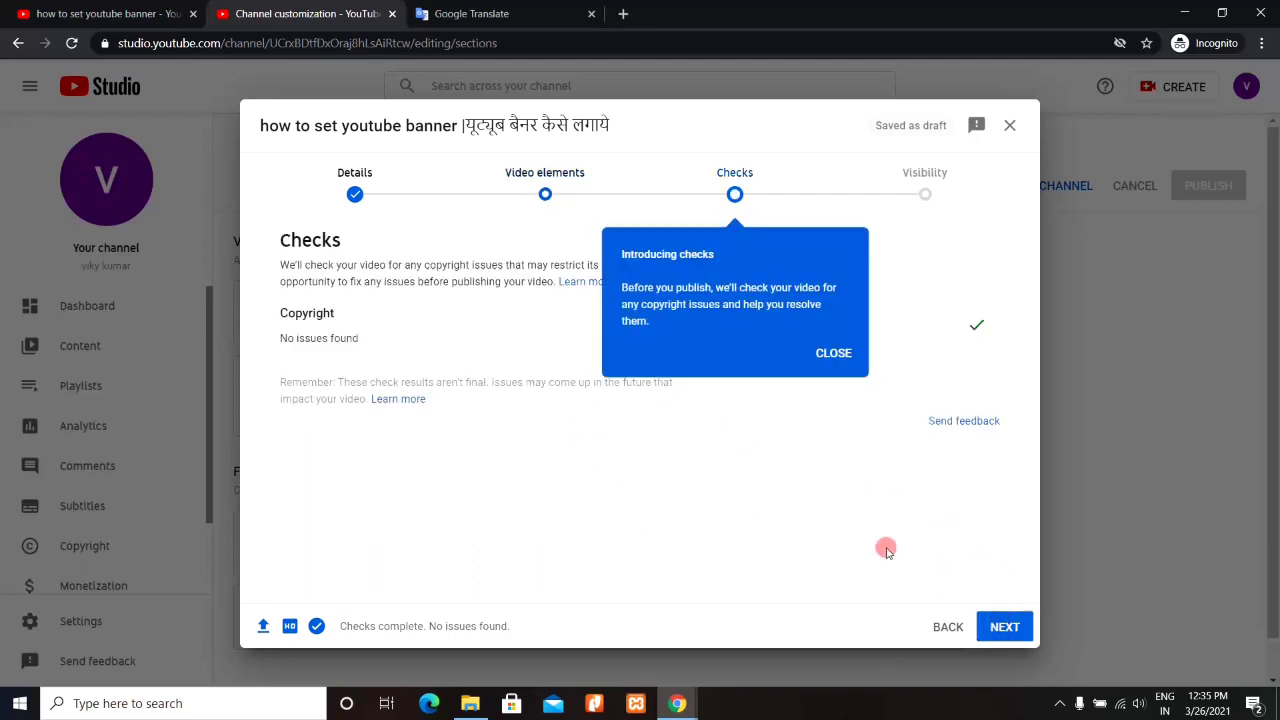
left_click(830, 355)
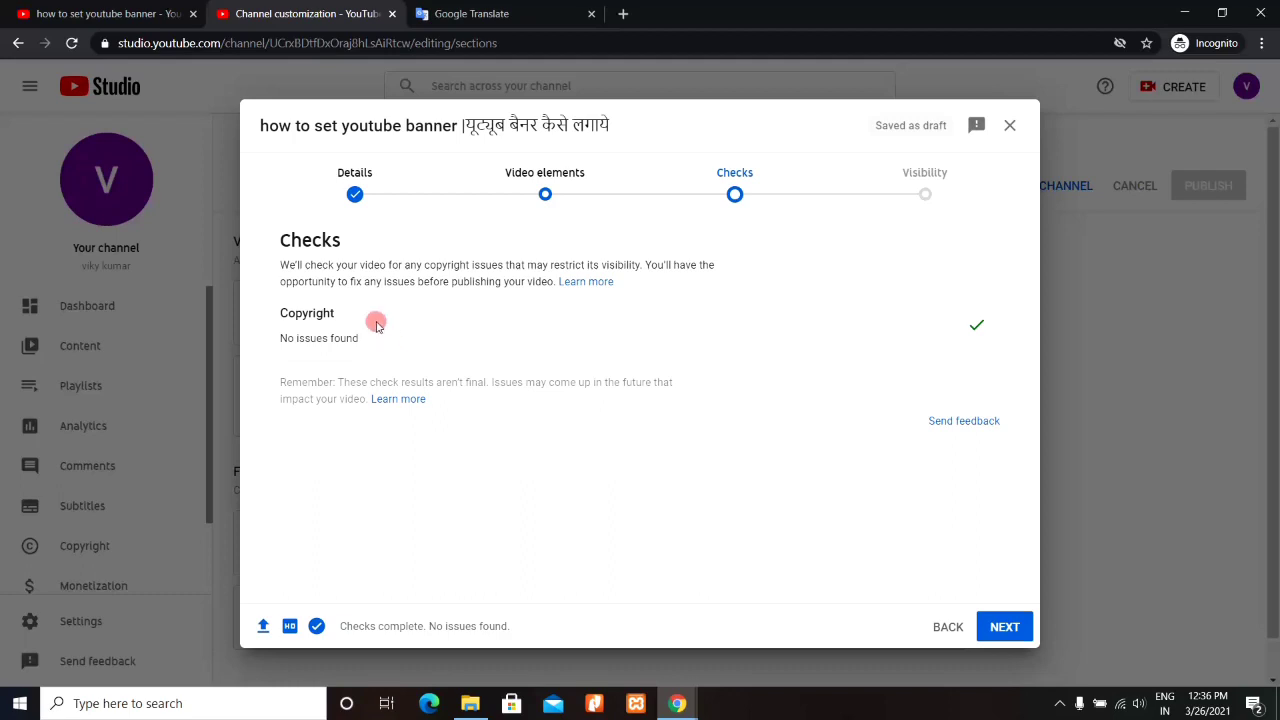
left_click(1003, 627)
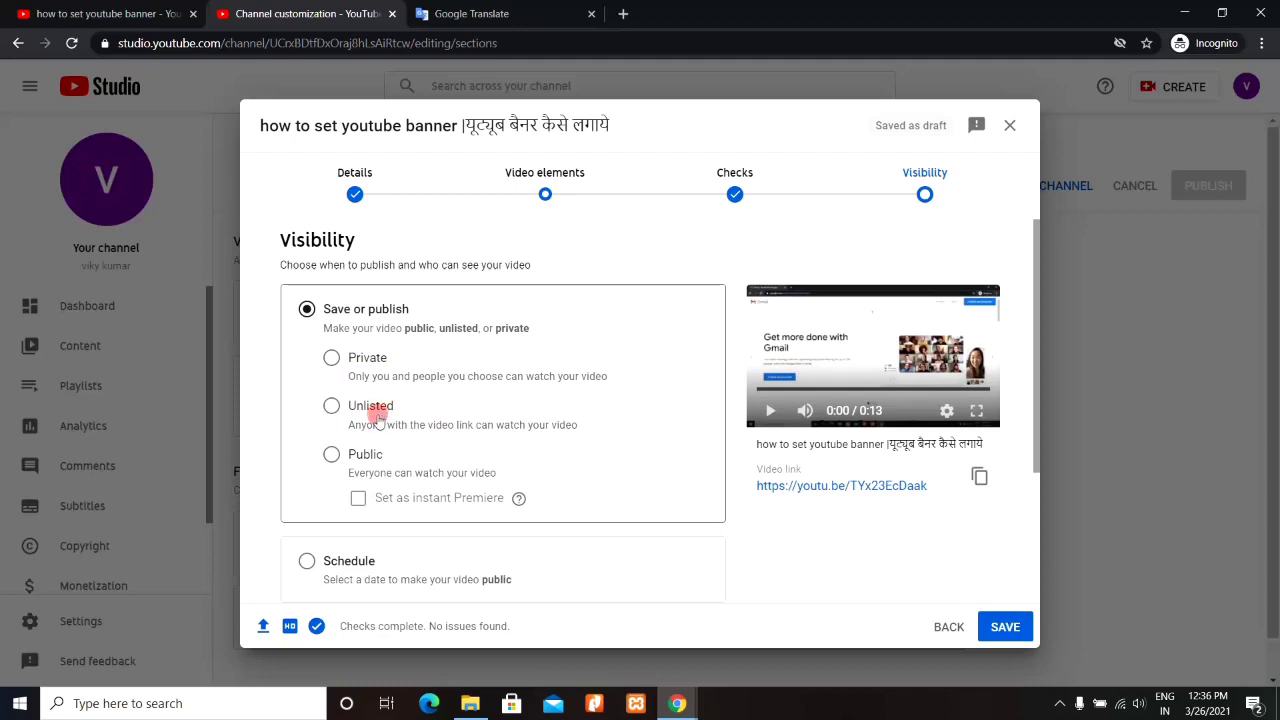
Set the video's visibility to Public and view the pre-publish guidance.
left_click(332, 455)
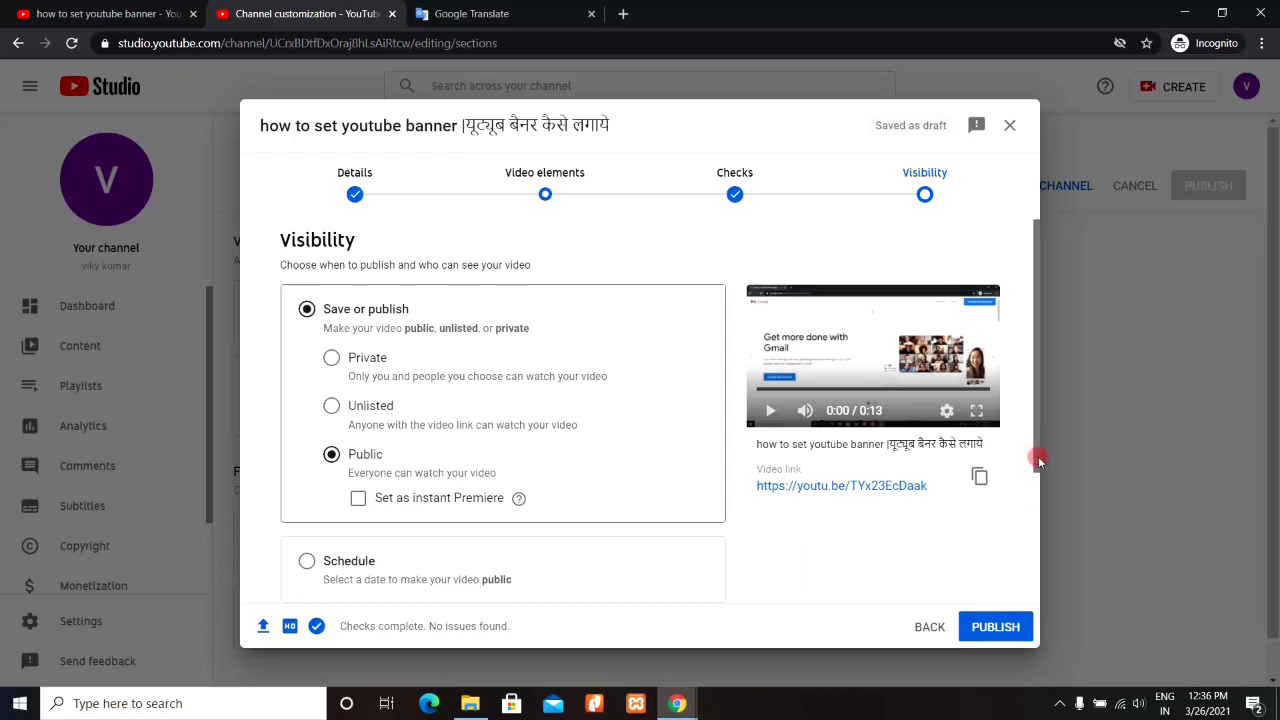
left_click_drag(1038, 460, 1043, 598)
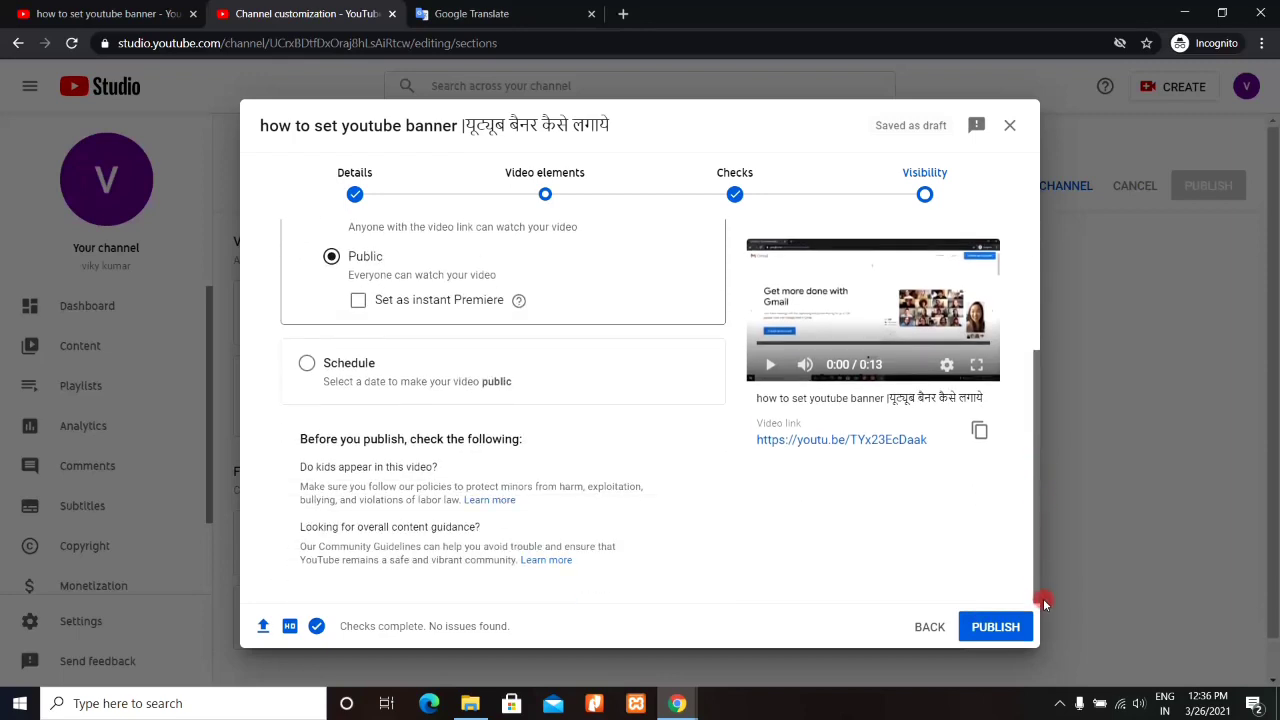